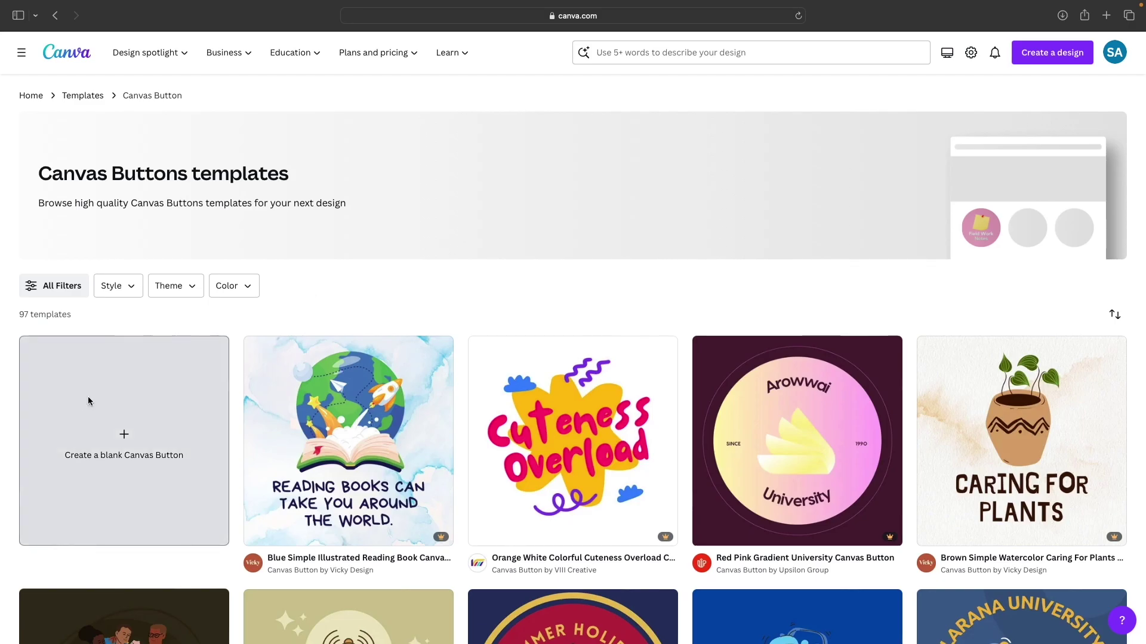
Create a blank Canvas Button design and add the uploaded black wall backdrop with the grey wooden floor
left_click(89, 397)
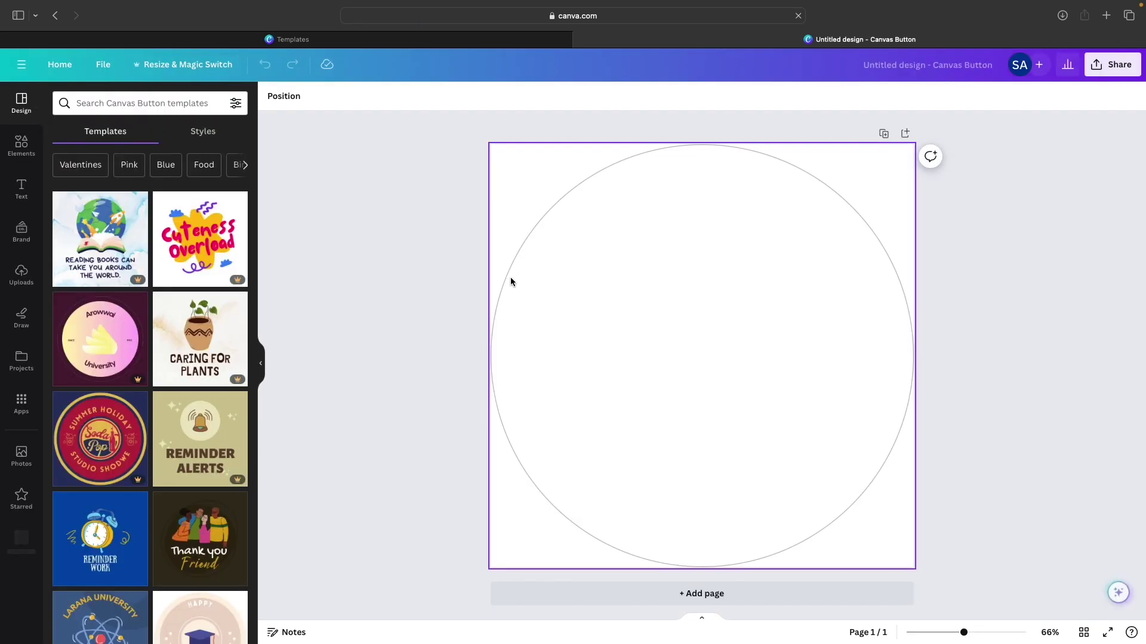
left_click(22, 274)
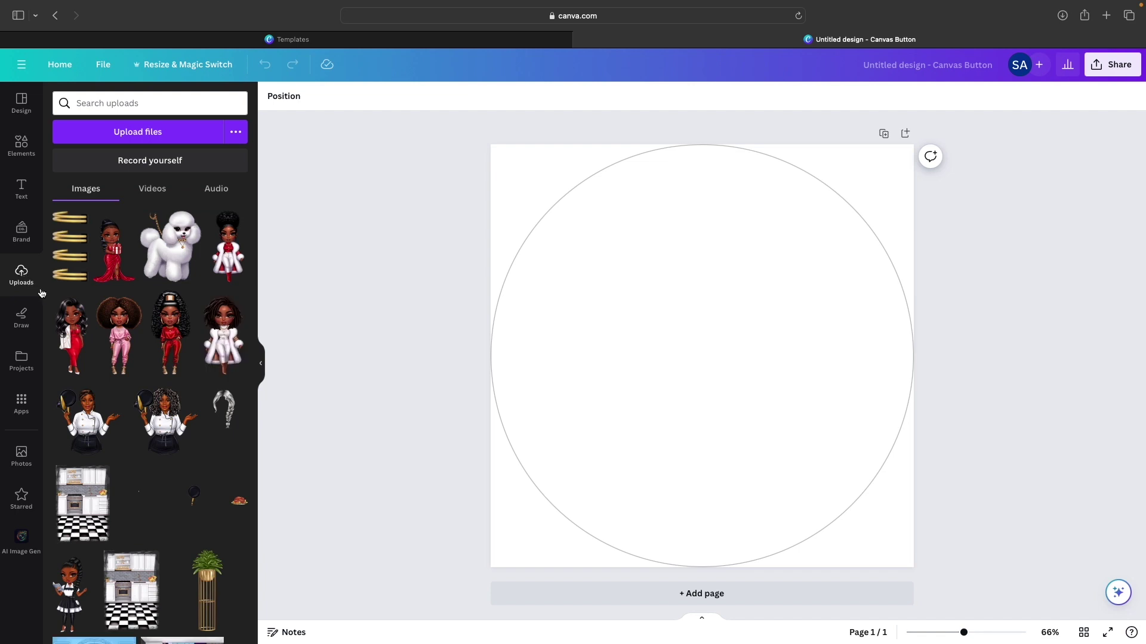
scroll(101, 332, "down", 5)
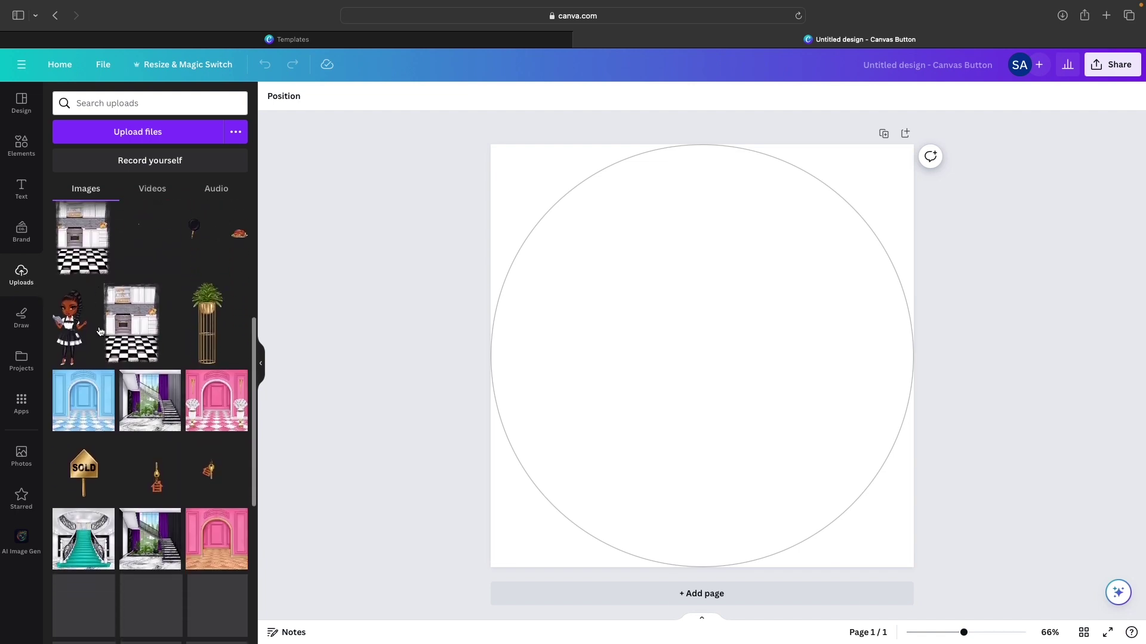
scroll(100, 332, "down", 3)
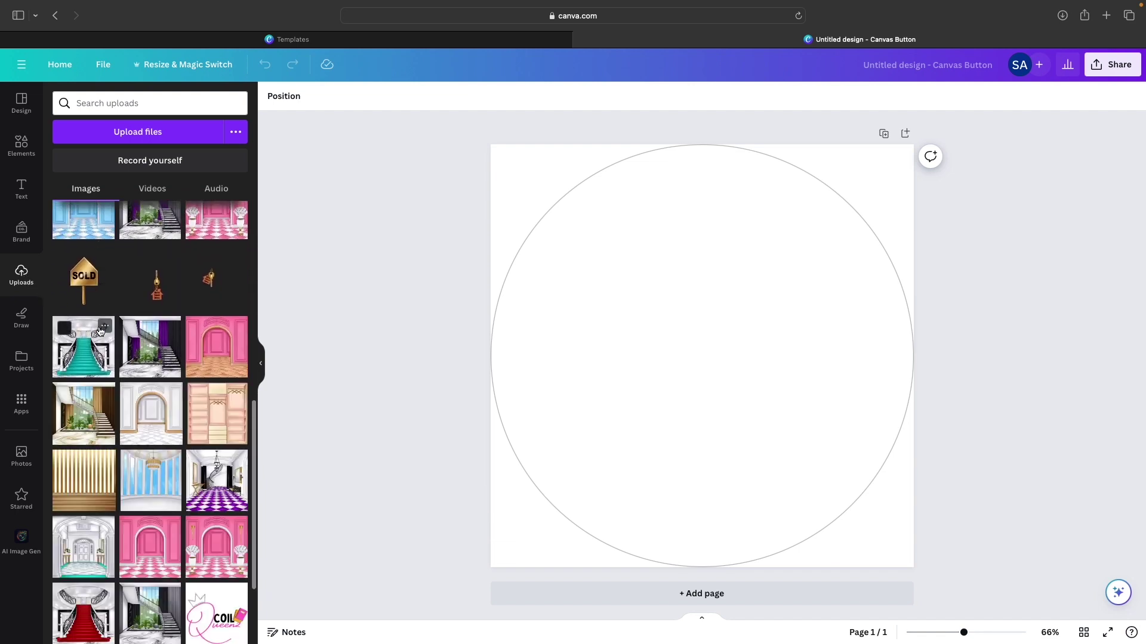
scroll(100, 332, "down", 4)
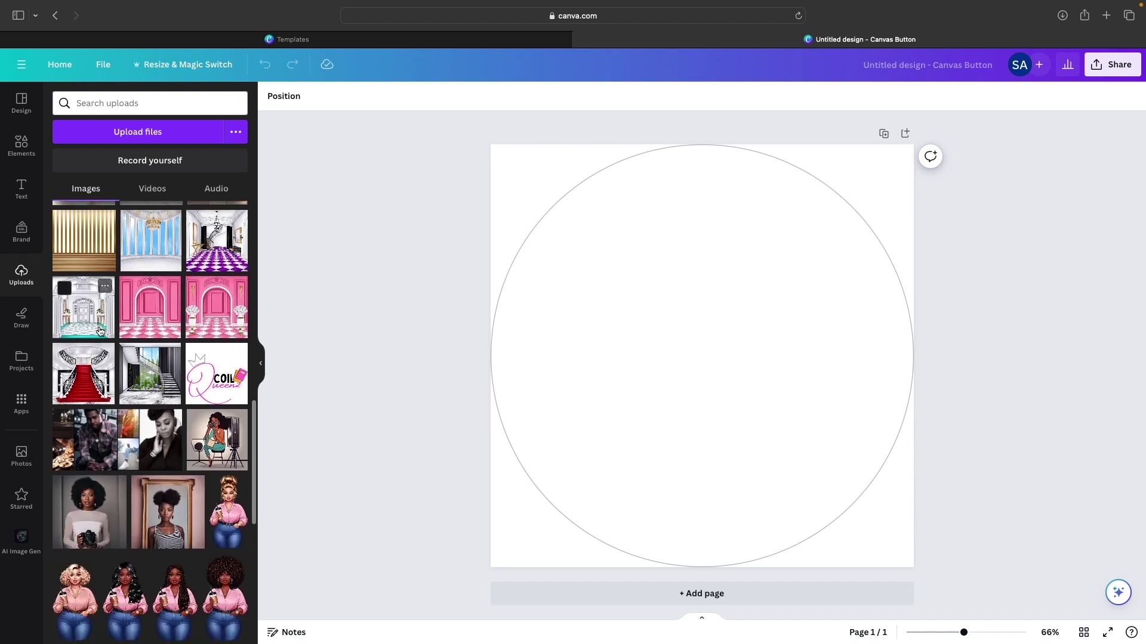
scroll(100, 332, "down", 3)
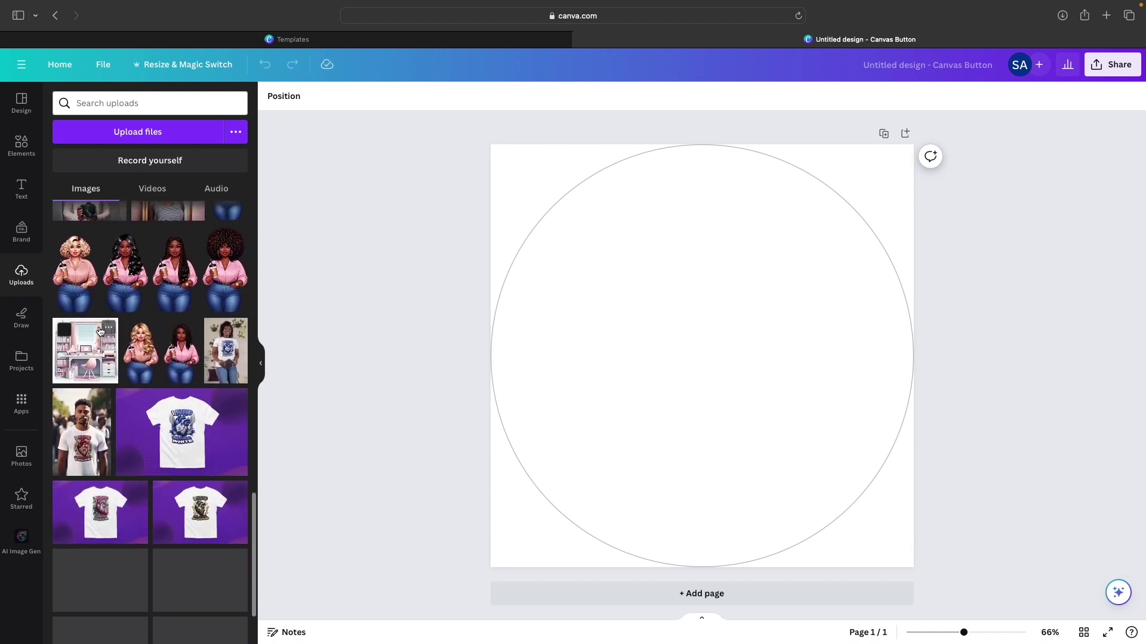
scroll(101, 331, "down", 8)
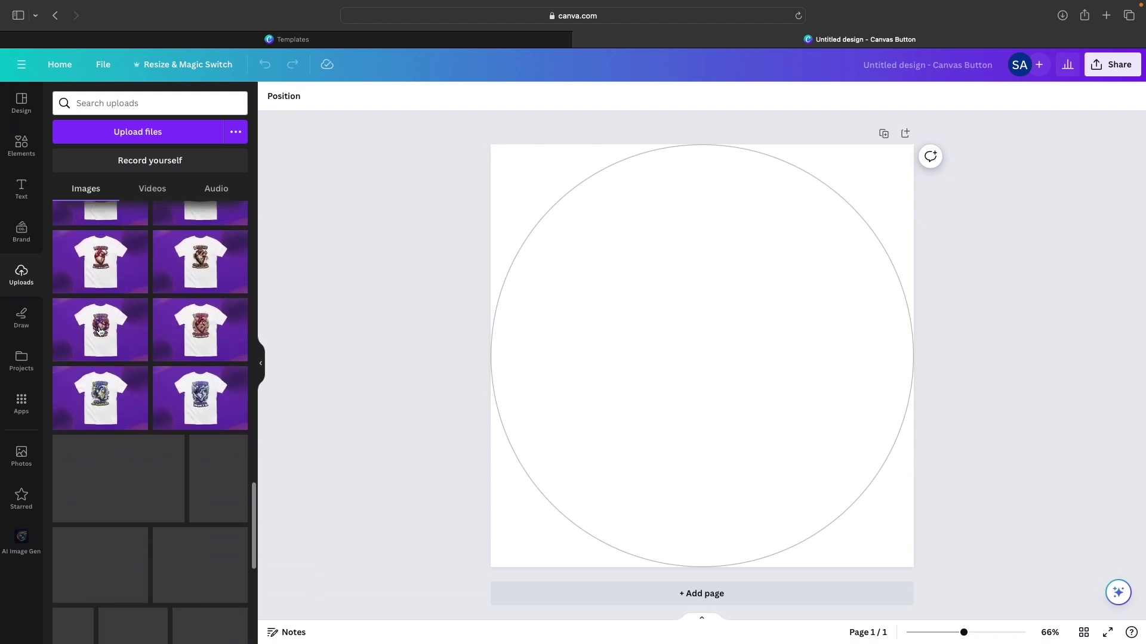
scroll(100, 332, "down", 10)
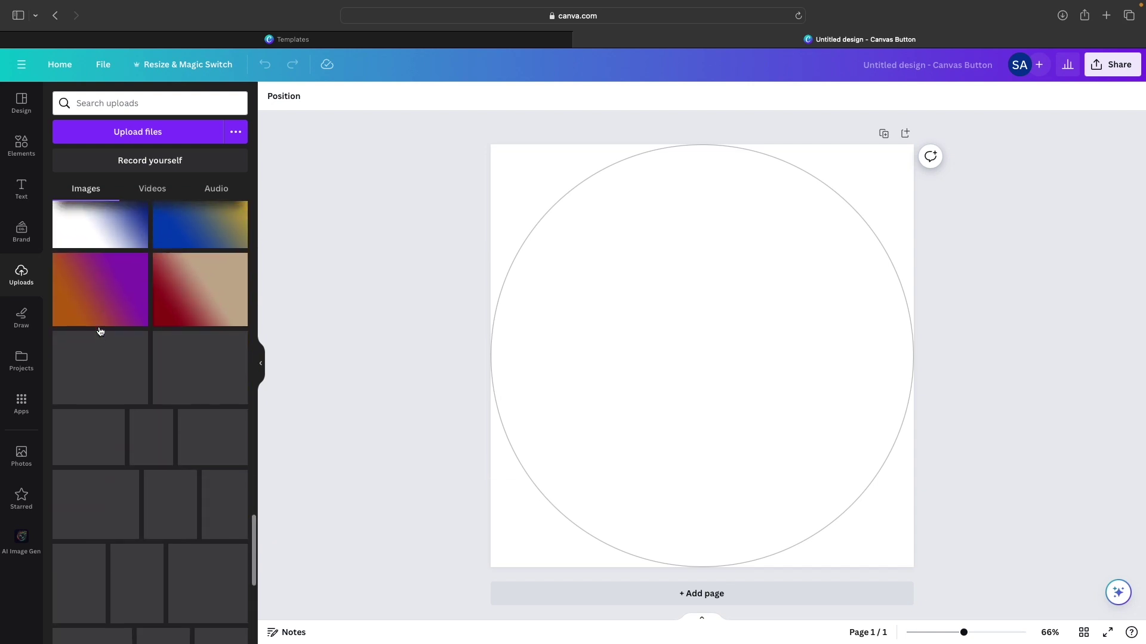
scroll(101, 332, "down", 6)
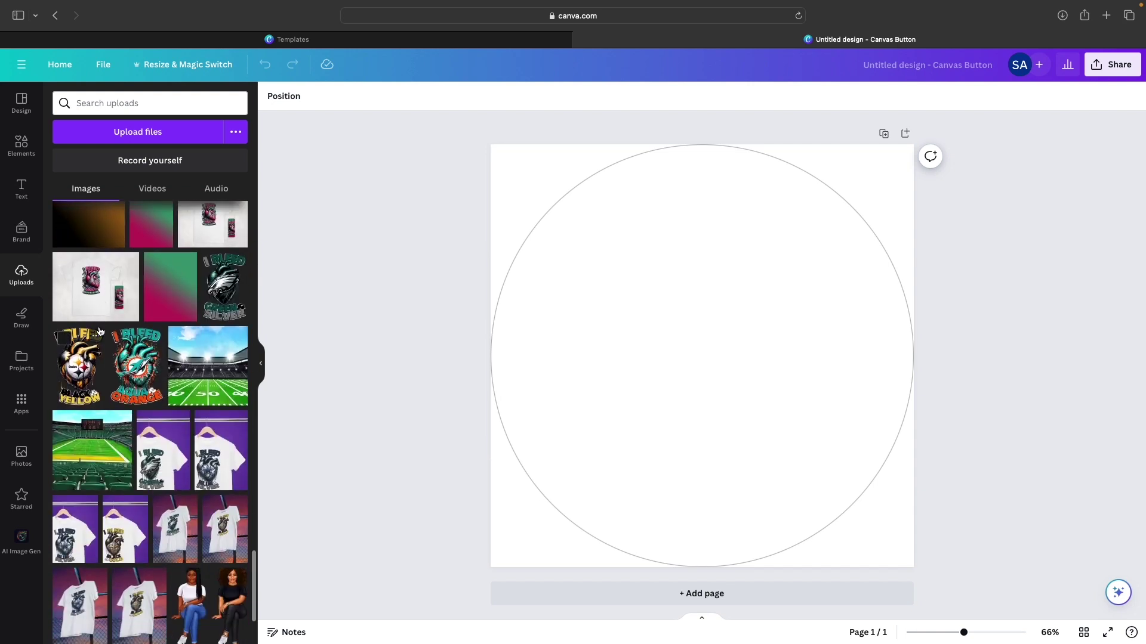
scroll(100, 332, "down", 5)
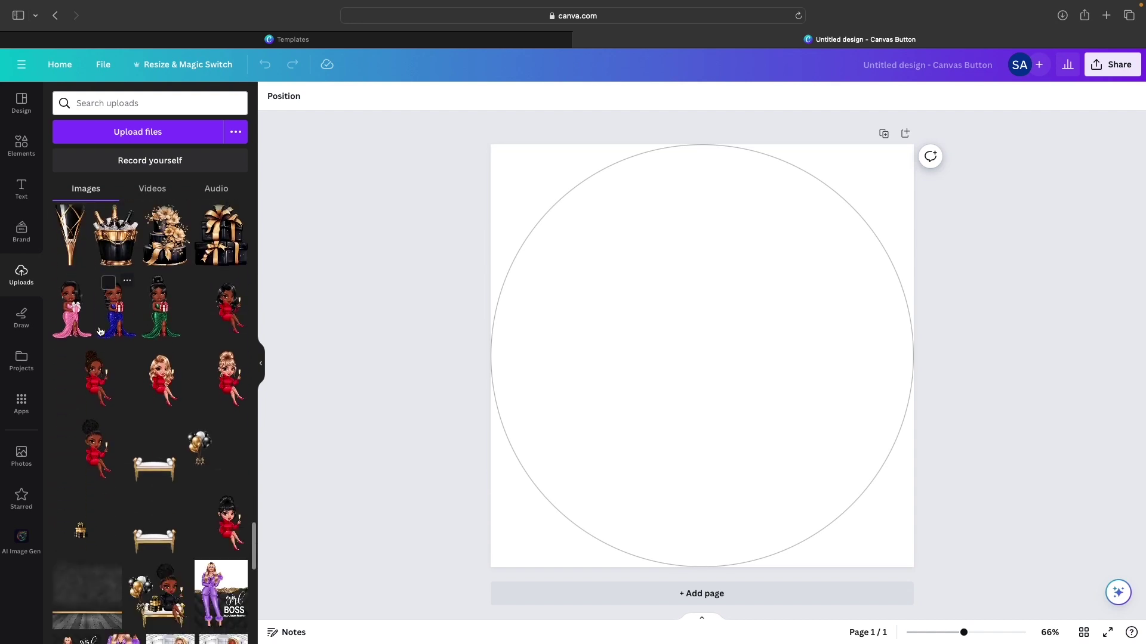
left_click(98, 341)
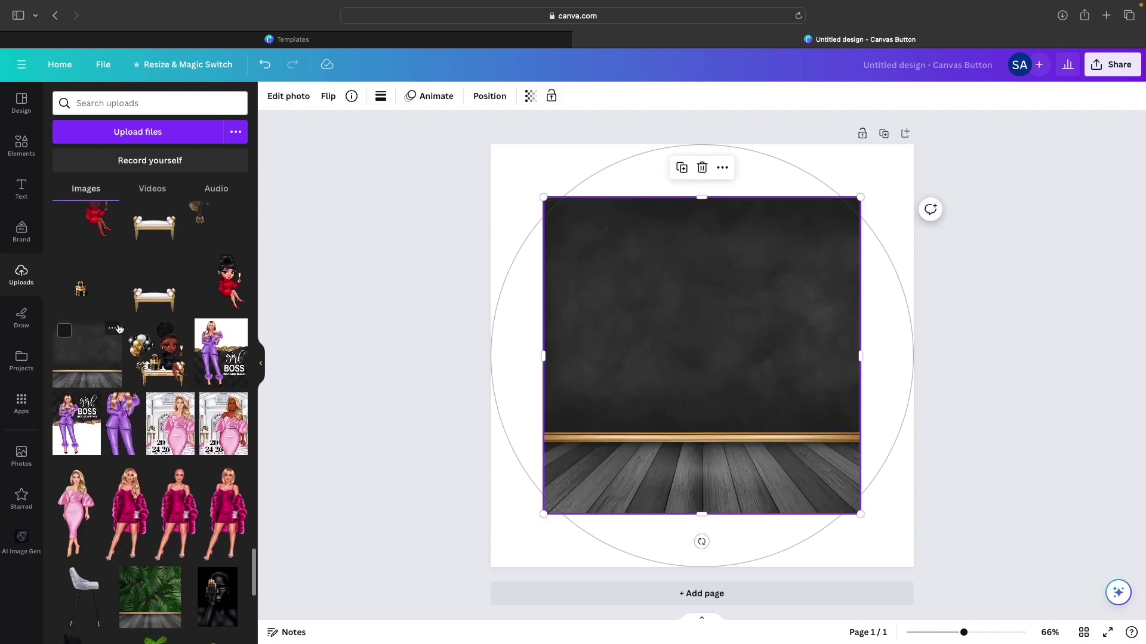
Enlarge the black wall backdrop from its corners until it fills the whole page
scroll(119, 326, "up", 5)
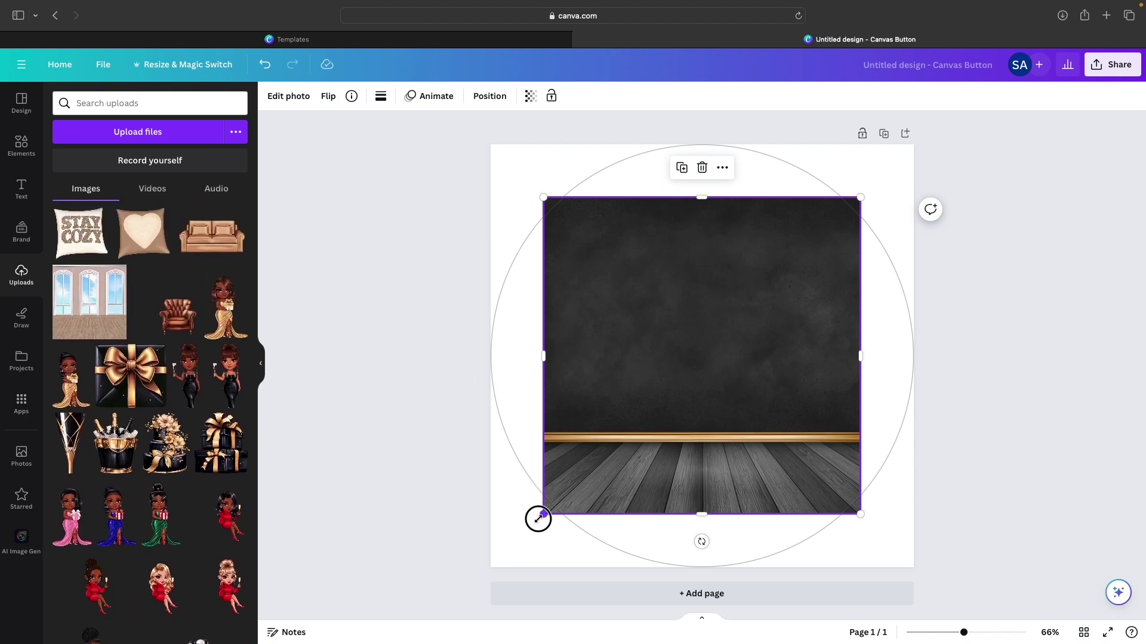
left_click_drag(537, 519, 485, 566)
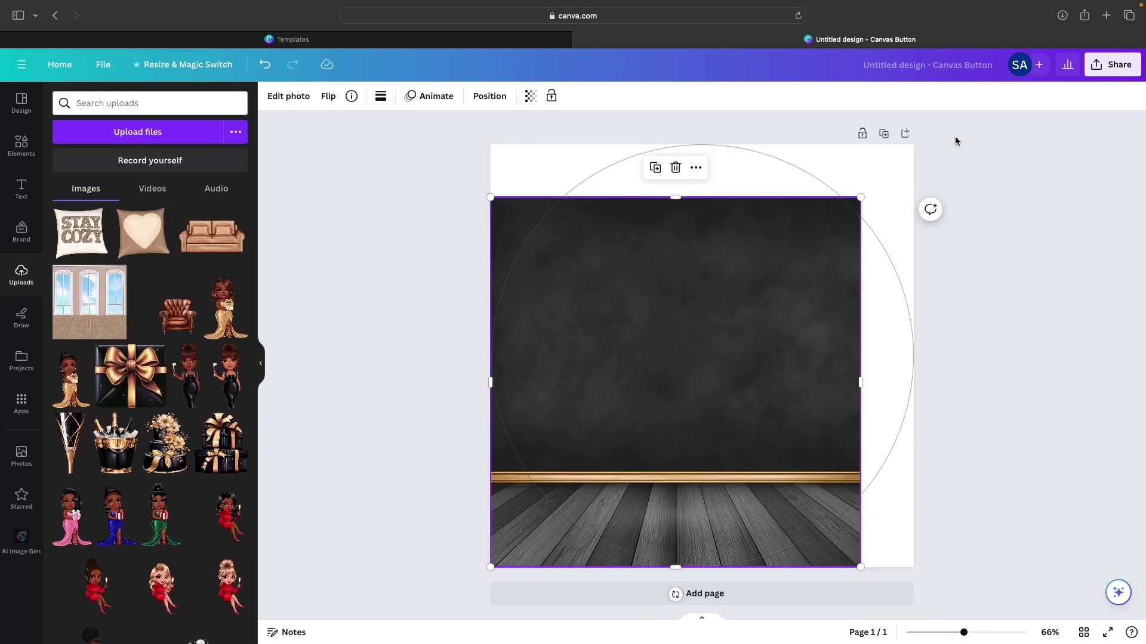
left_click_drag(860, 197, 922, 150)
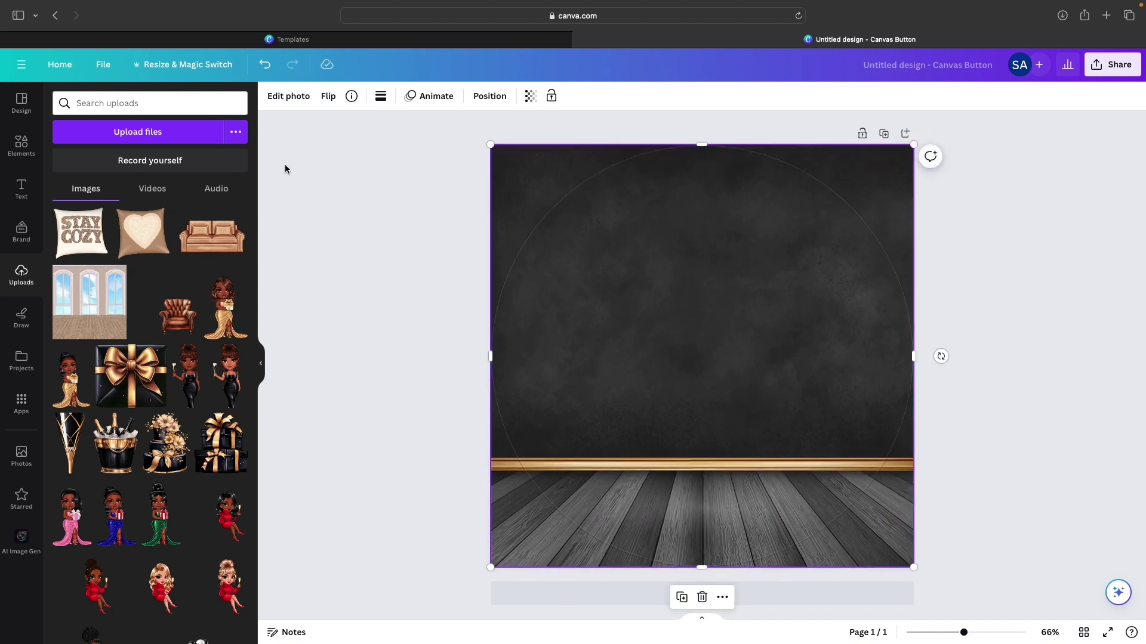
Add the uploaded black-and-gold stack of gift boxes and crop away its empty margins on all sides
scroll(221, 244, "down", 2)
scroll(220, 244, "up", 5)
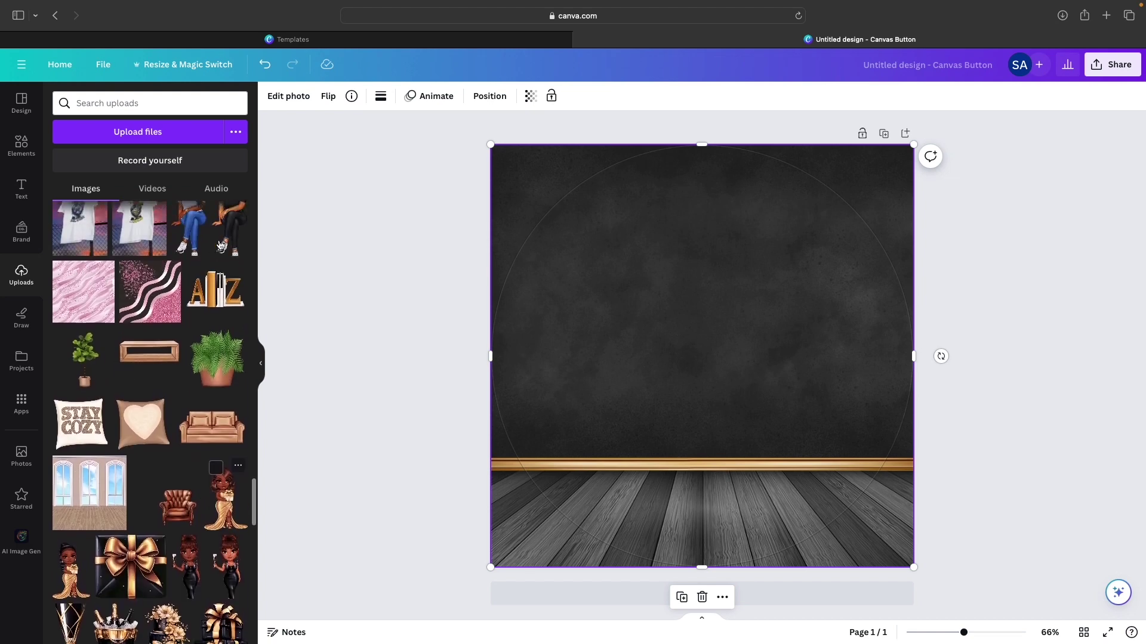
scroll(220, 245, "down", 3)
scroll(220, 245, "down", 10)
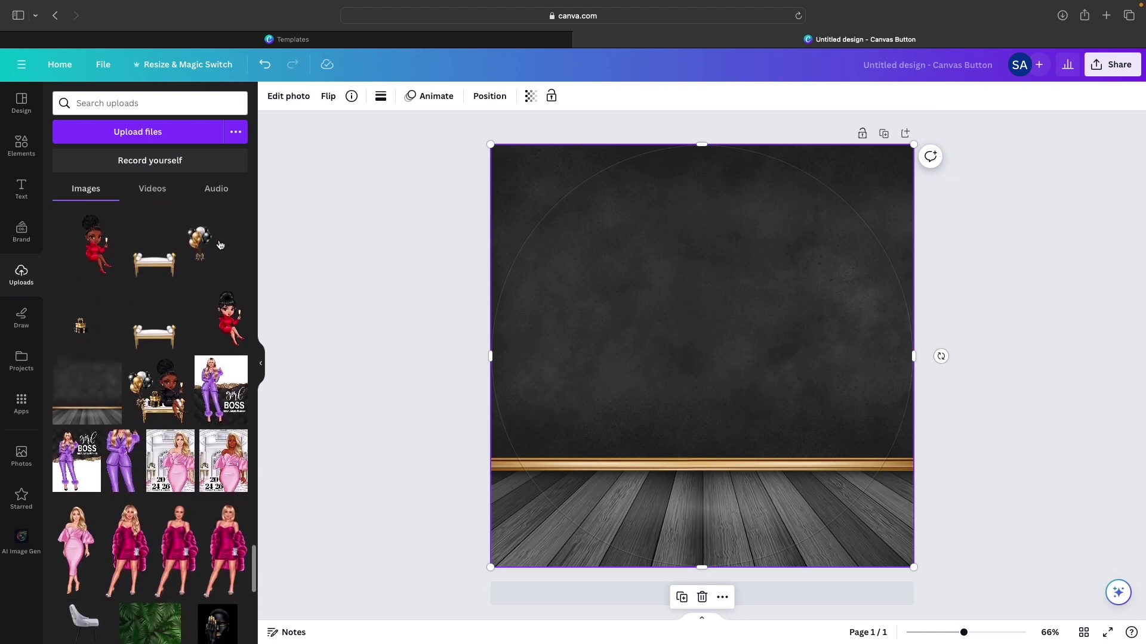
left_click(78, 341)
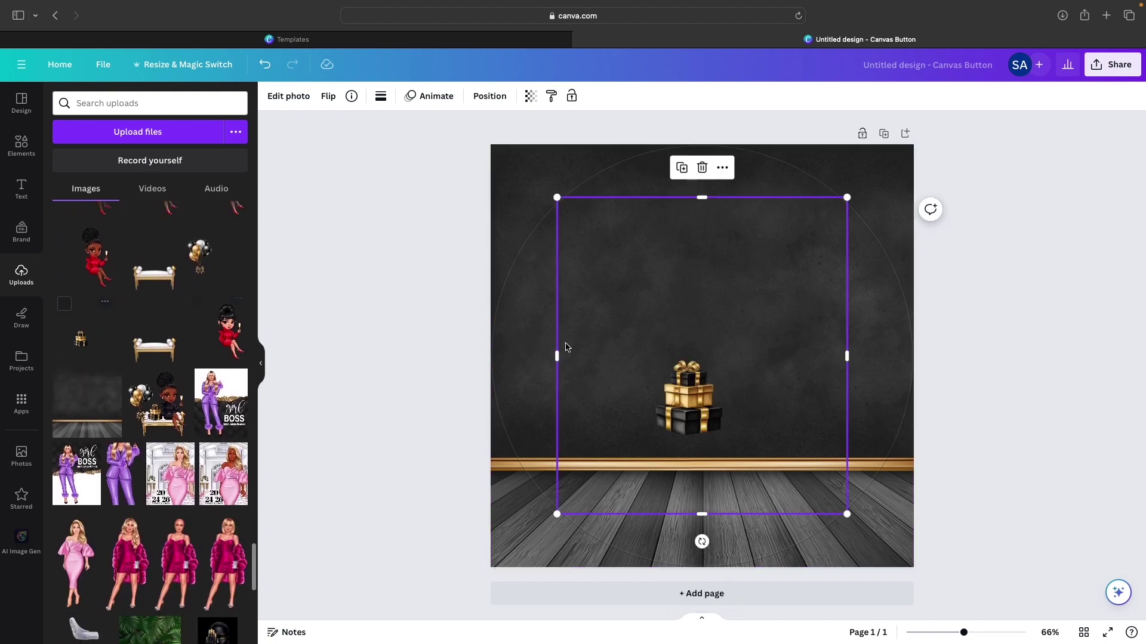
left_click_drag(701, 197, 702, 333)
left_click_drag(558, 423, 644, 423)
left_click_drag(748, 516, 744, 444)
left_click_drag(847, 388, 724, 389)
Enlarge the gift box stack and place it on the wooden floor in the left half of the page
left_click_drag(686, 334, 721, 294)
left_click_drag(639, 374, 636, 391)
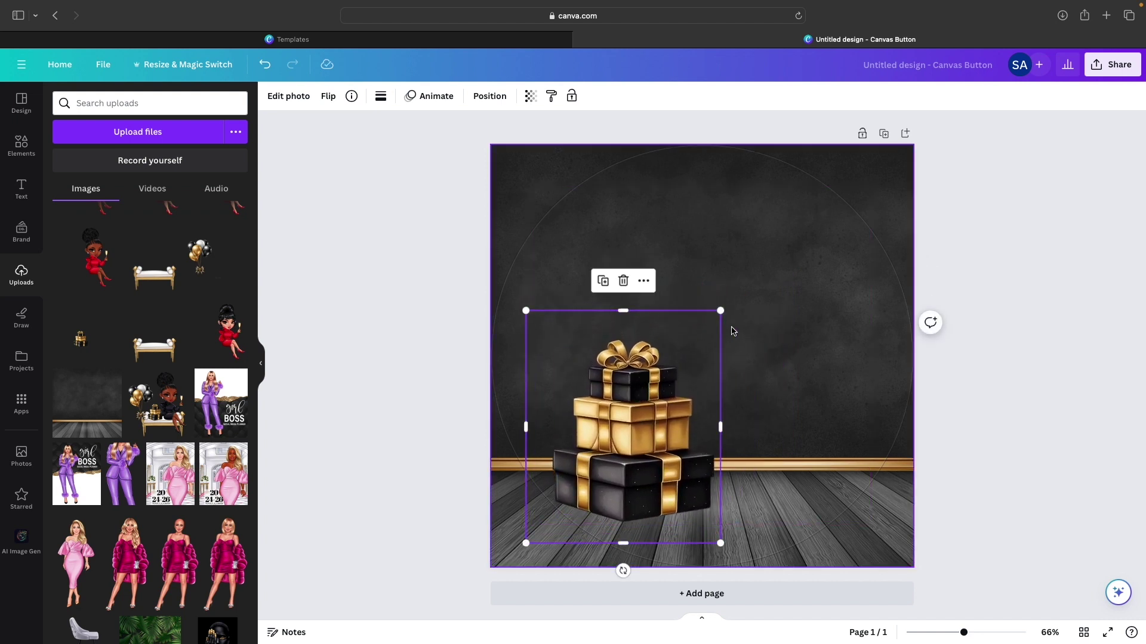
left_click_drag(722, 311, 682, 350)
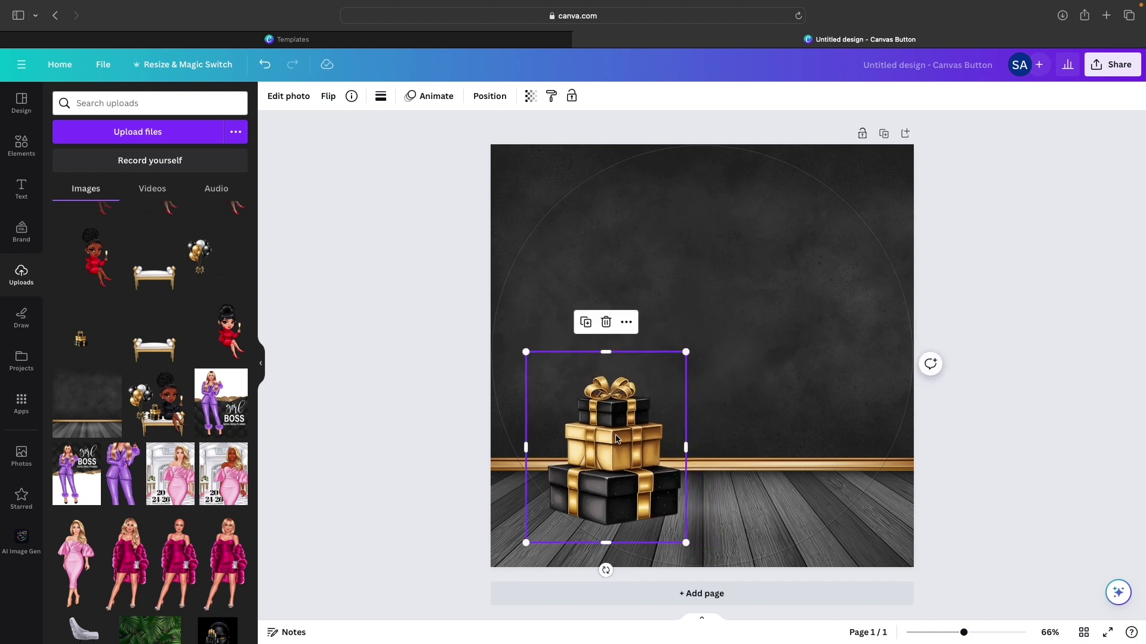
left_click_drag(614, 438, 628, 437)
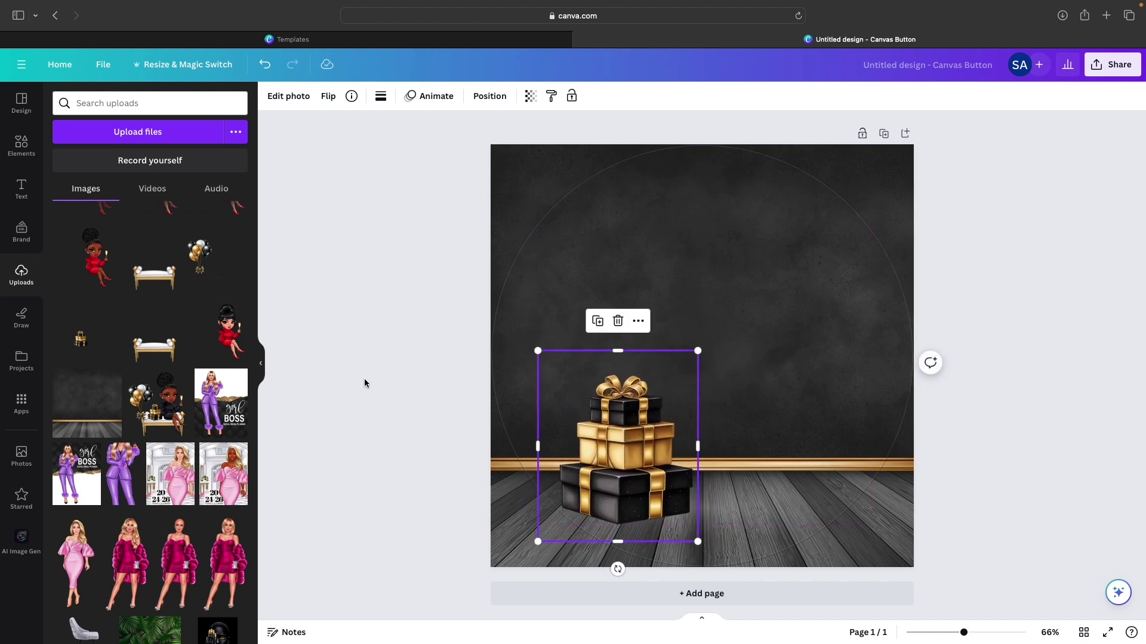
Add the uploaded black, gold and white balloon bouquet, enlarge it and crop away its empty margins
left_click(206, 258)
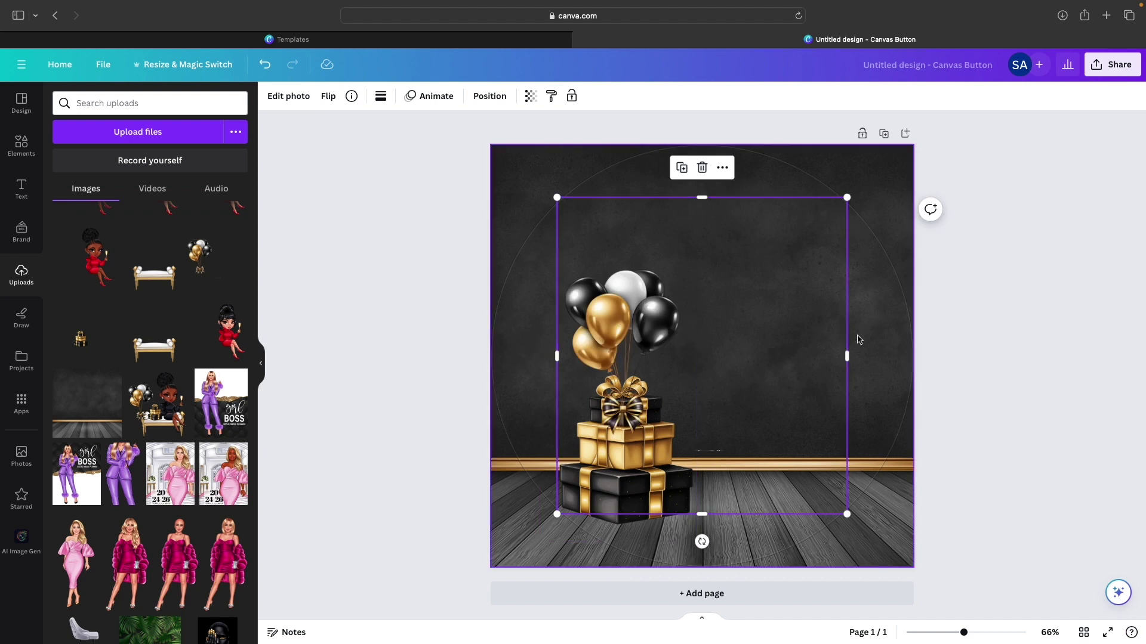
left_click_drag(846, 197, 931, 128)
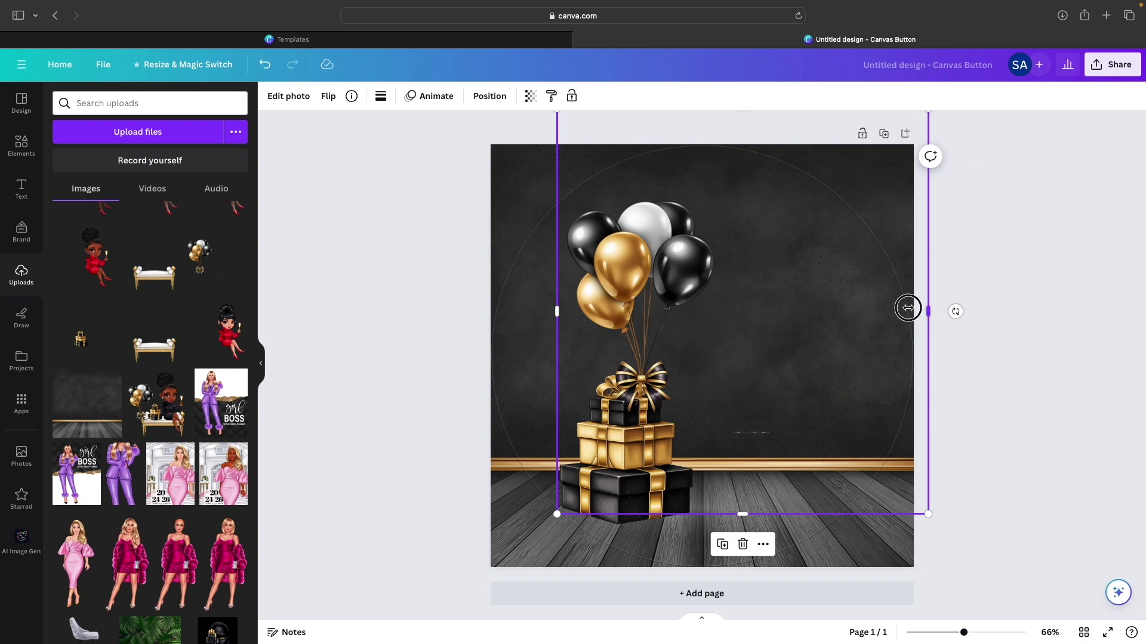
left_click_drag(908, 308, 734, 311)
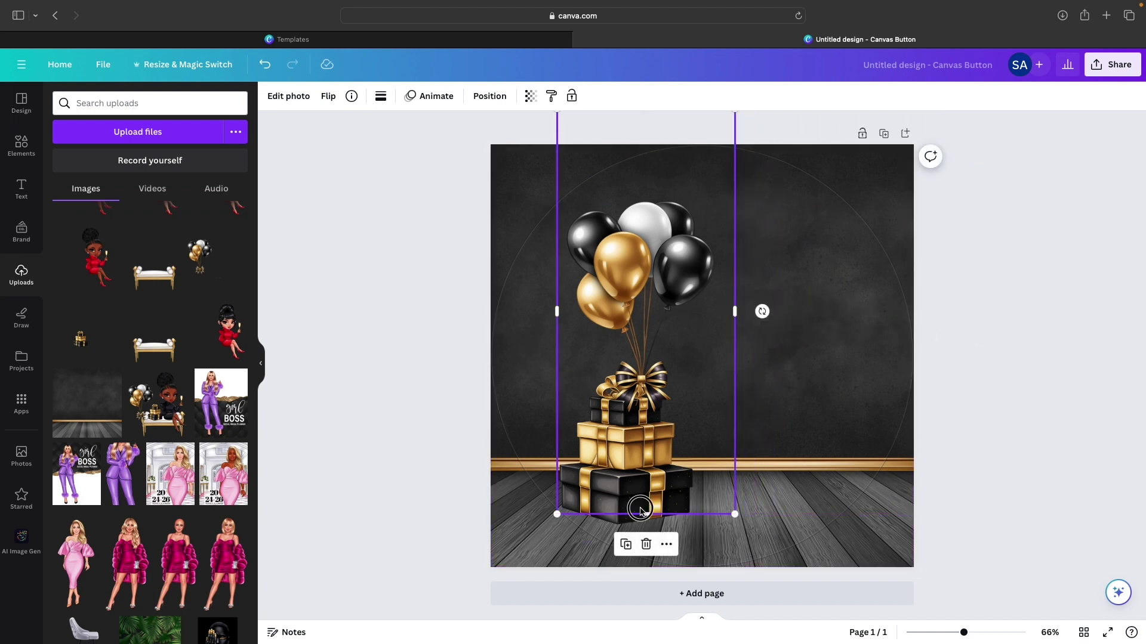
left_click_drag(644, 514, 643, 417)
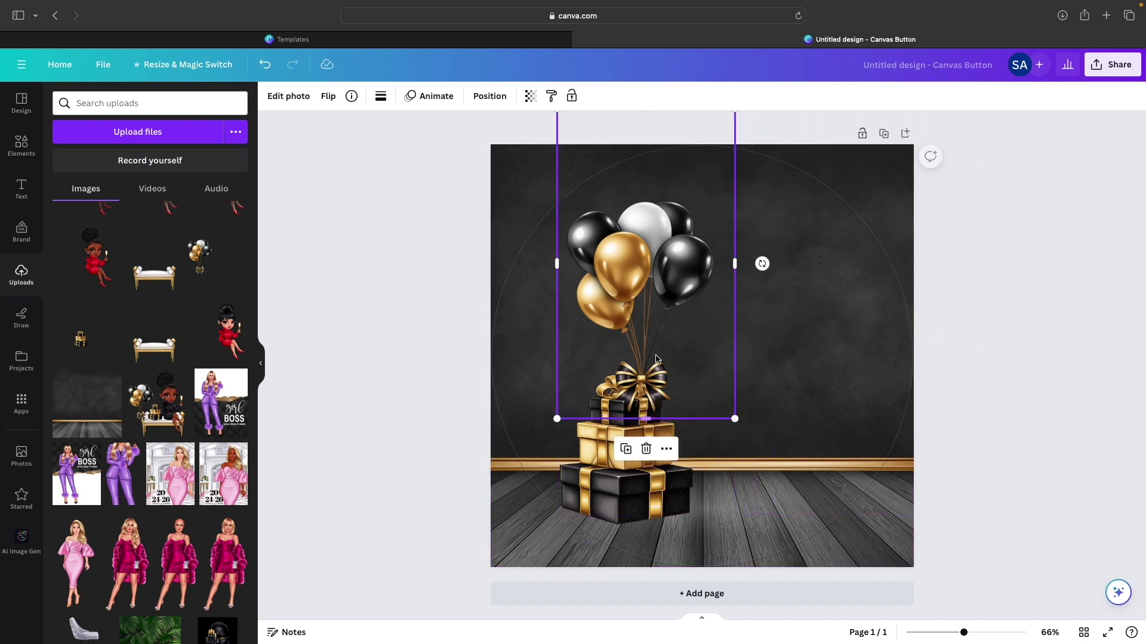
left_click_drag(657, 281, 650, 370)
left_click_drag(638, 195, 638, 275)
Move the balloons over the gift stack, enlarge them to about 521 by 677 px and layer them behind the gifts
left_click_drag(652, 357, 603, 340)
left_click_drag(686, 257, 713, 228)
left_click(490, 96)
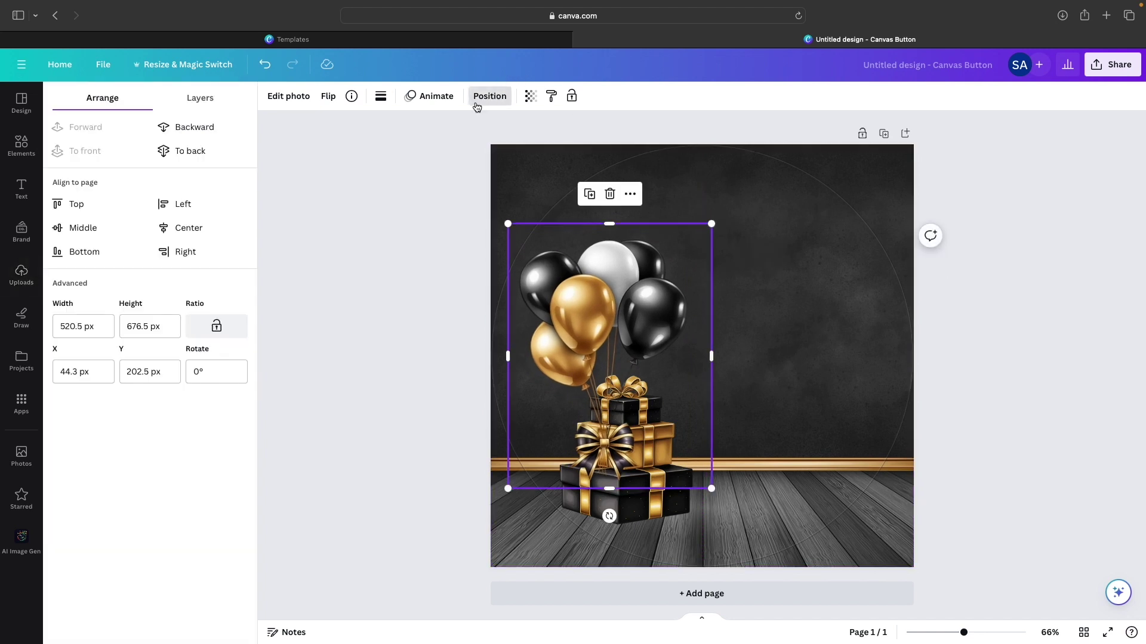
left_click(217, 154)
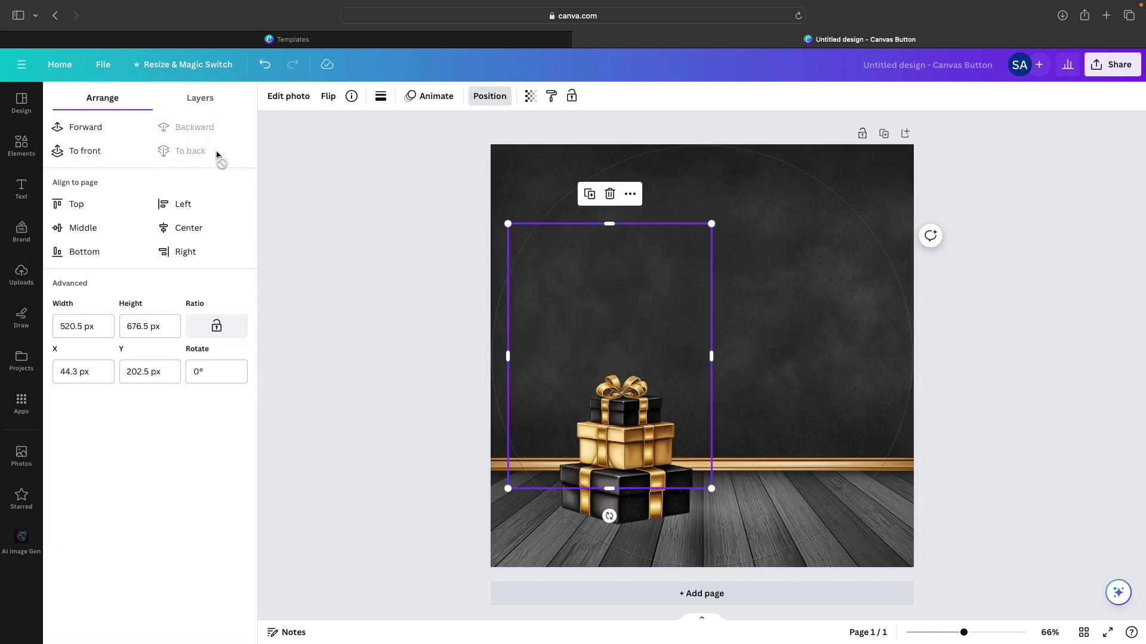
left_click(106, 137)
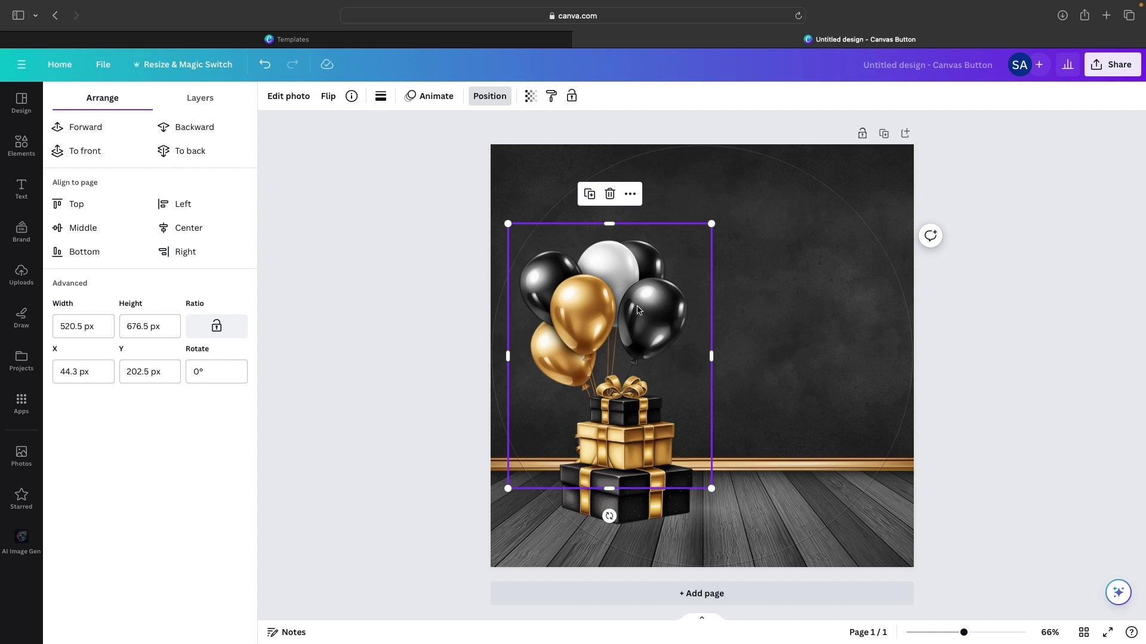
Enlarge the balloons to about 551 by 717 px and position them behind the gifts at about X 39, Y 208 px
left_click_drag(638, 310, 605, 327)
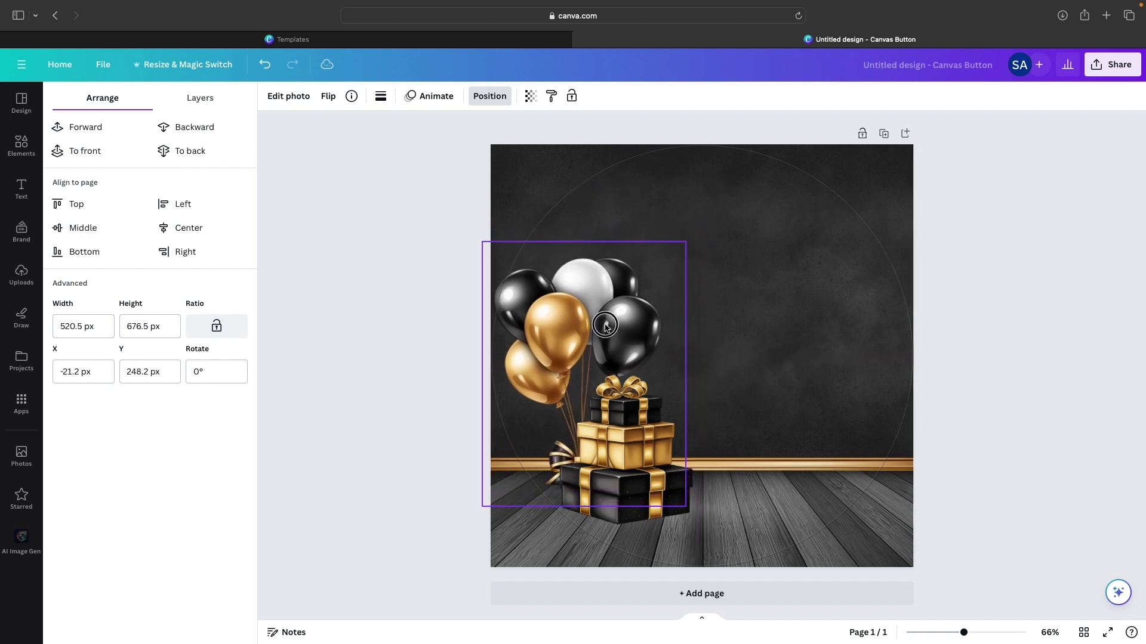
left_click_drag(637, 434, 666, 429)
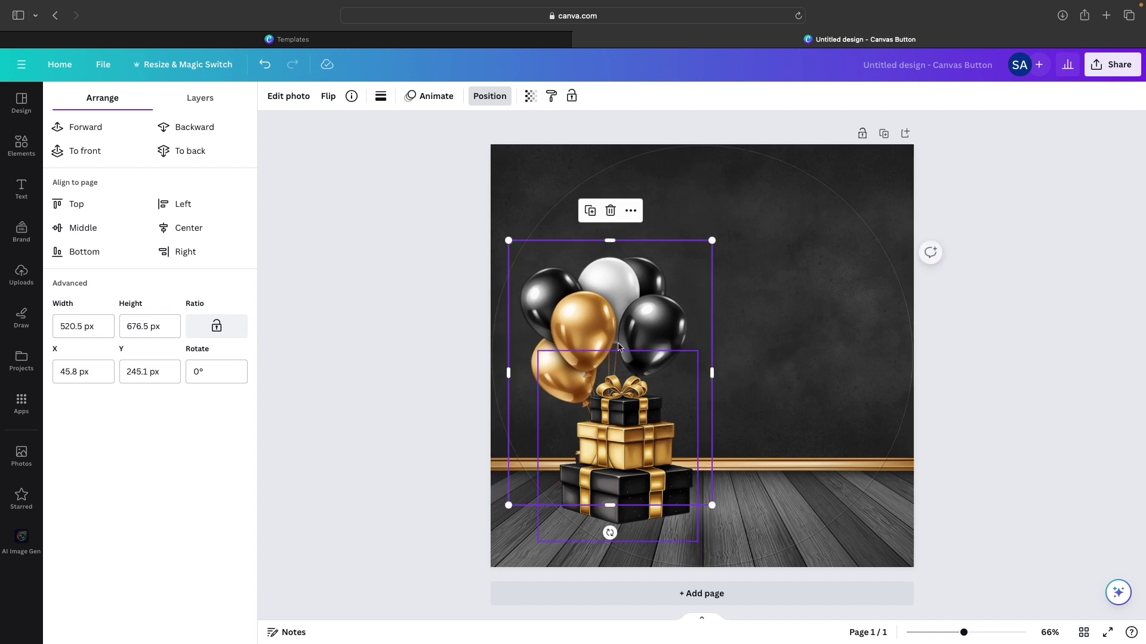
left_click_drag(510, 242, 496, 226)
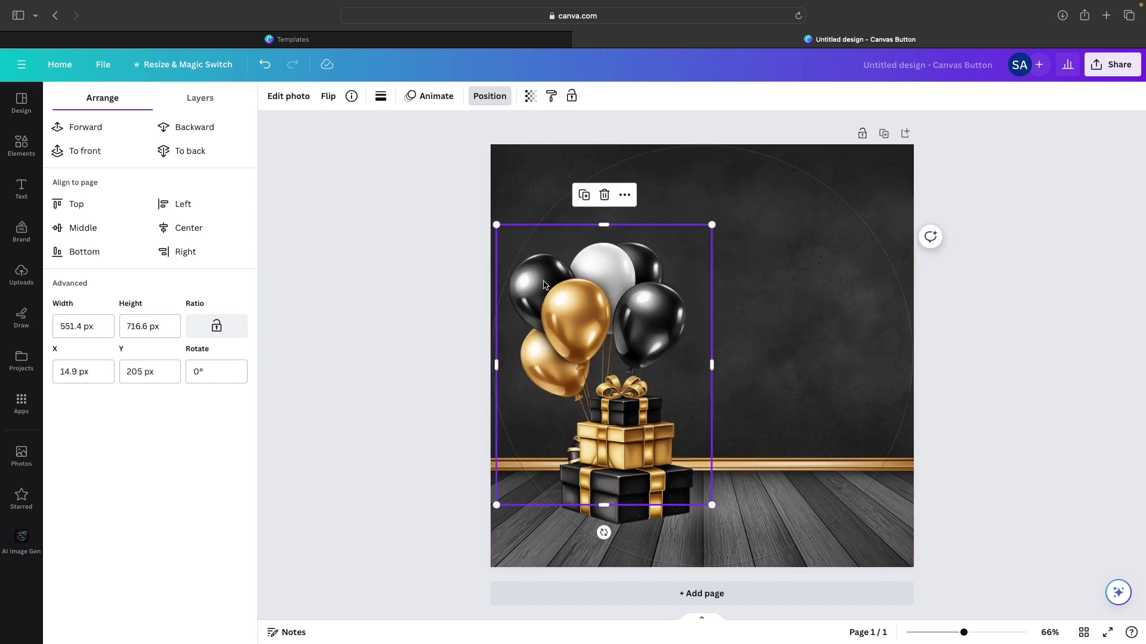
left_click_drag(691, 235, 702, 234)
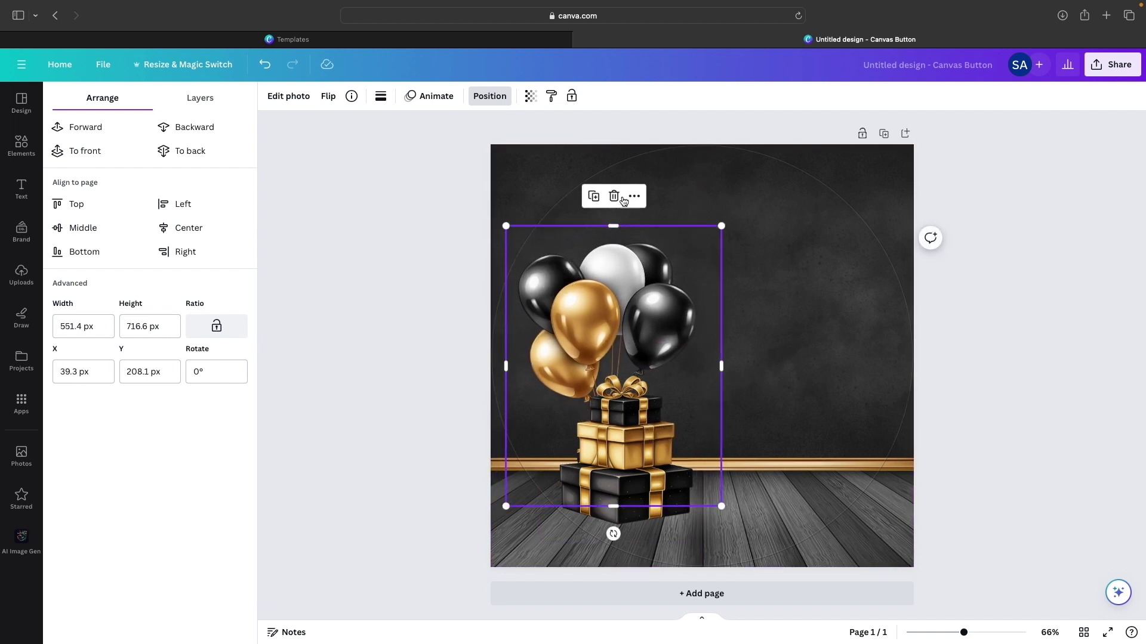
Duplicate the balloon bouquet and place the copy level with the original in the right half of the page
left_click(593, 196)
left_click_drag(572, 333, 777, 333)
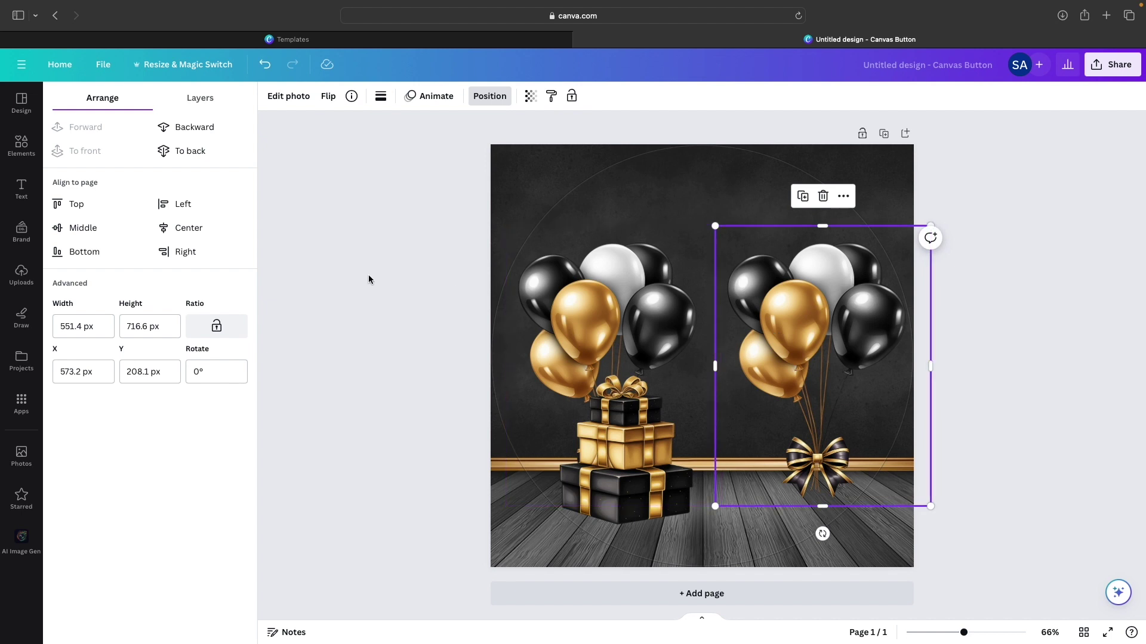
Add the uploaded image of the woman in the gold gown holding a gift to the page
left_click(21, 278)
scroll(173, 292, "up", 5)
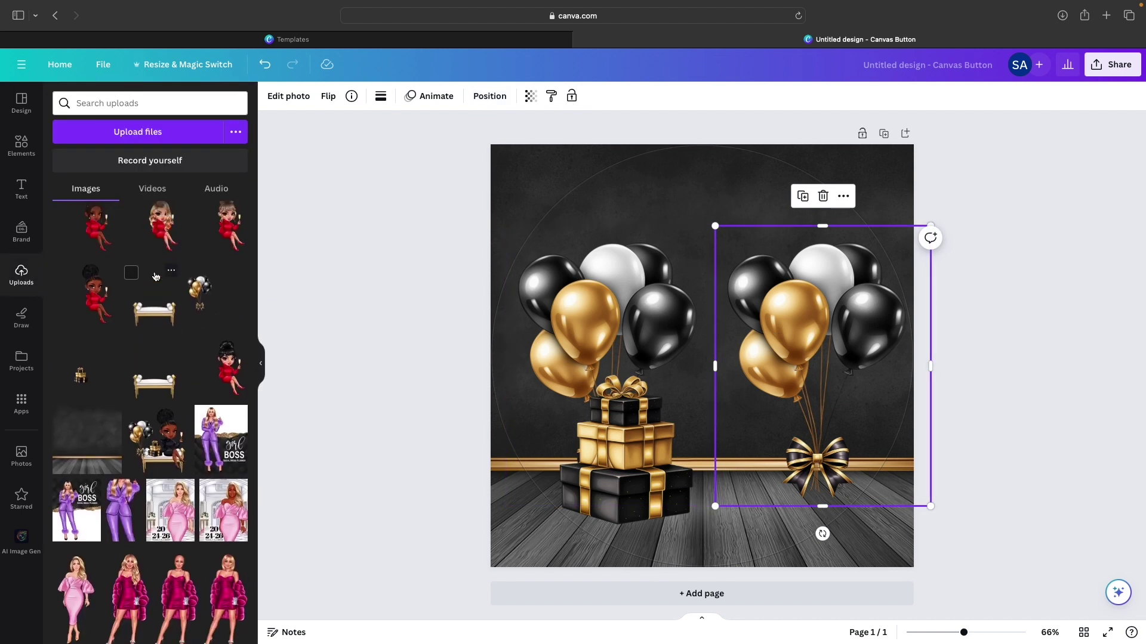
scroll(156, 276, "up", 3)
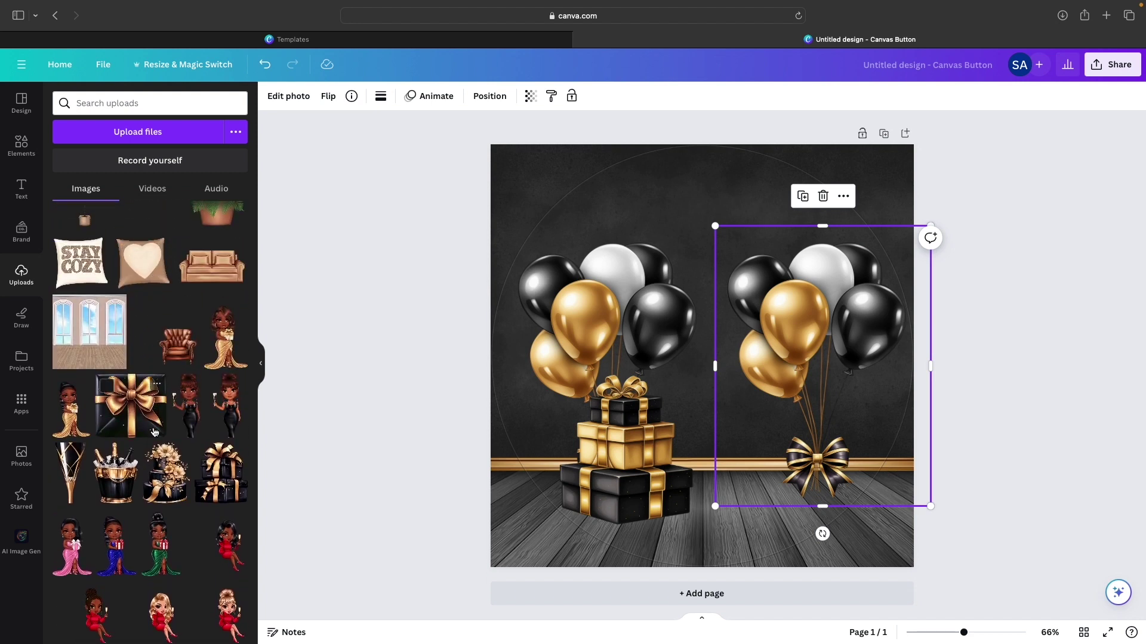
scroll(77, 429, "up", 1)
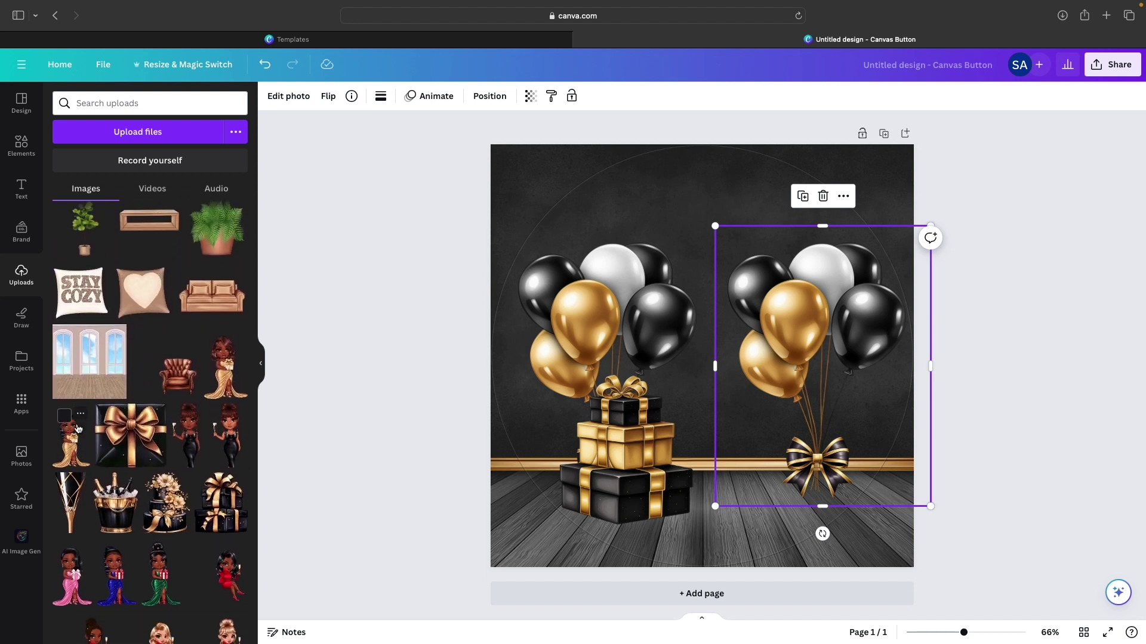
left_click(78, 428)
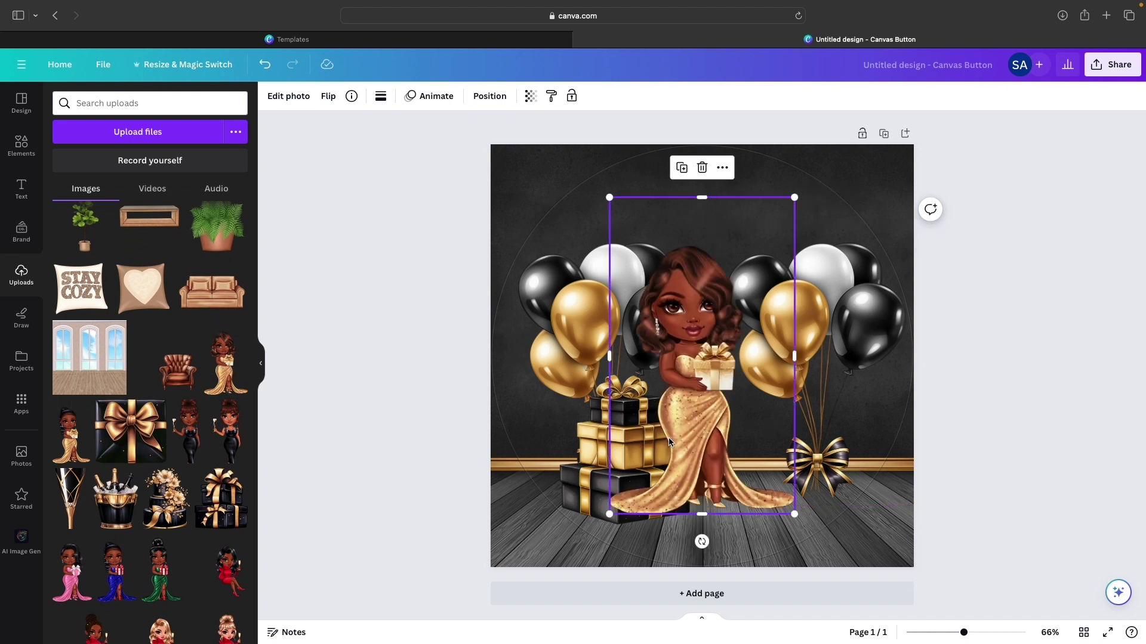
Place the woman between the two balloon bouquets at about X 337, Y 87 px and enlarge her to about 531 by 908 px
left_click_drag(669, 441, 689, 476)
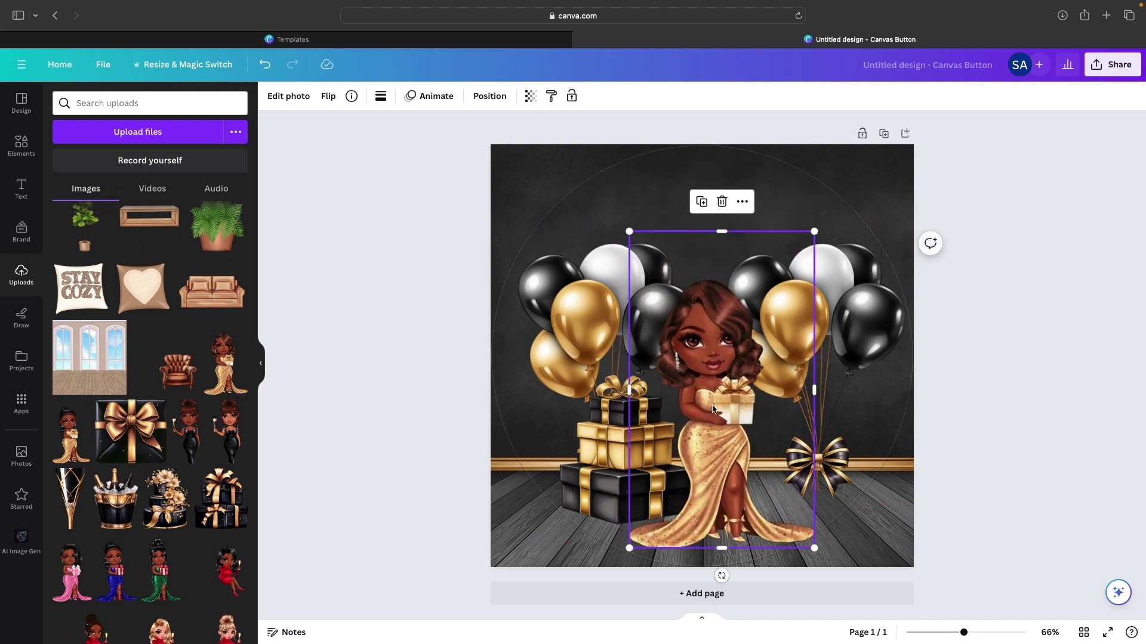
left_click_drag(712, 408, 706, 407)
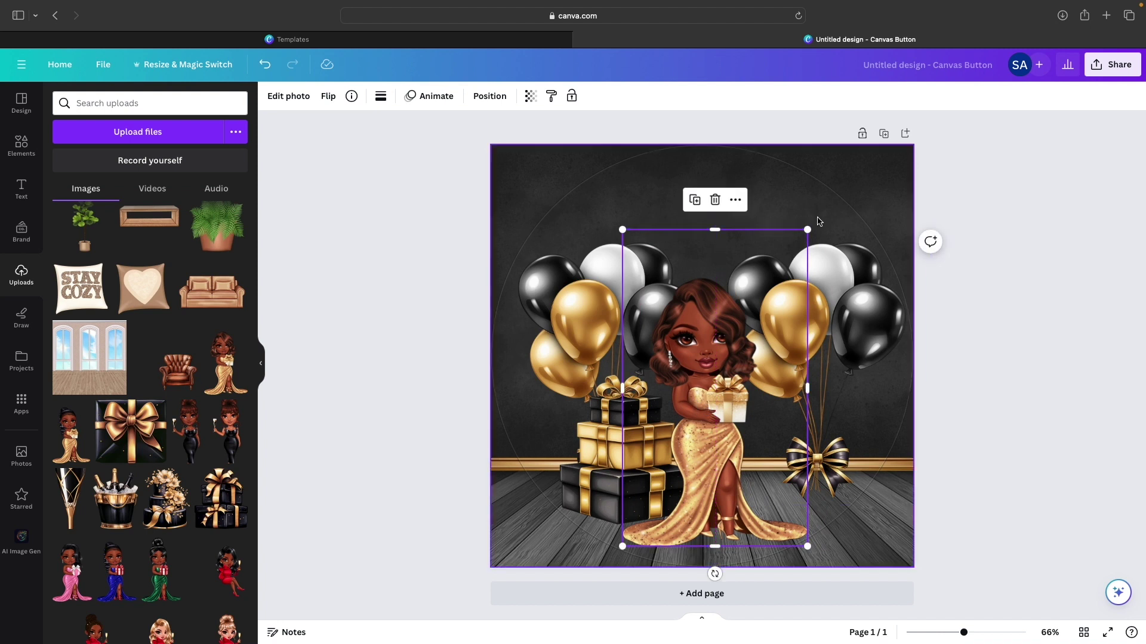
left_click_drag(807, 229, 831, 178)
mouse_move(836, 545)
left_mouse_down()
mouse_move(823, 528)
mouse_move(830, 534)
left_mouse_up()
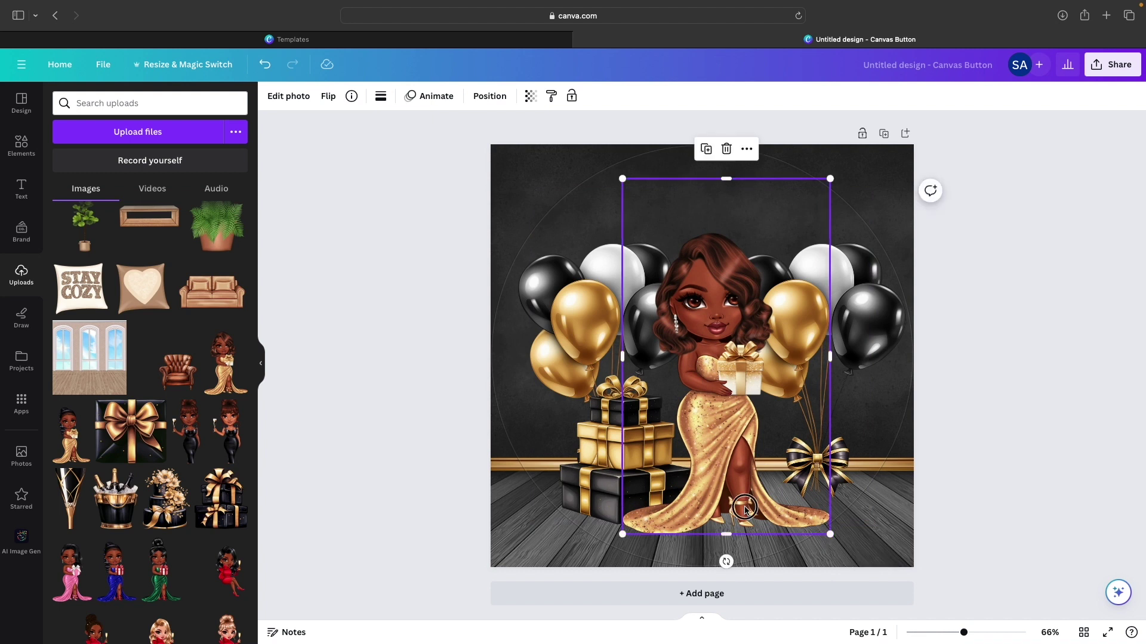
Nudge the right balloon bouquet slightly down to about X 570, Y 223 px
left_click(866, 398)
left_click_drag(864, 402, 865, 406)
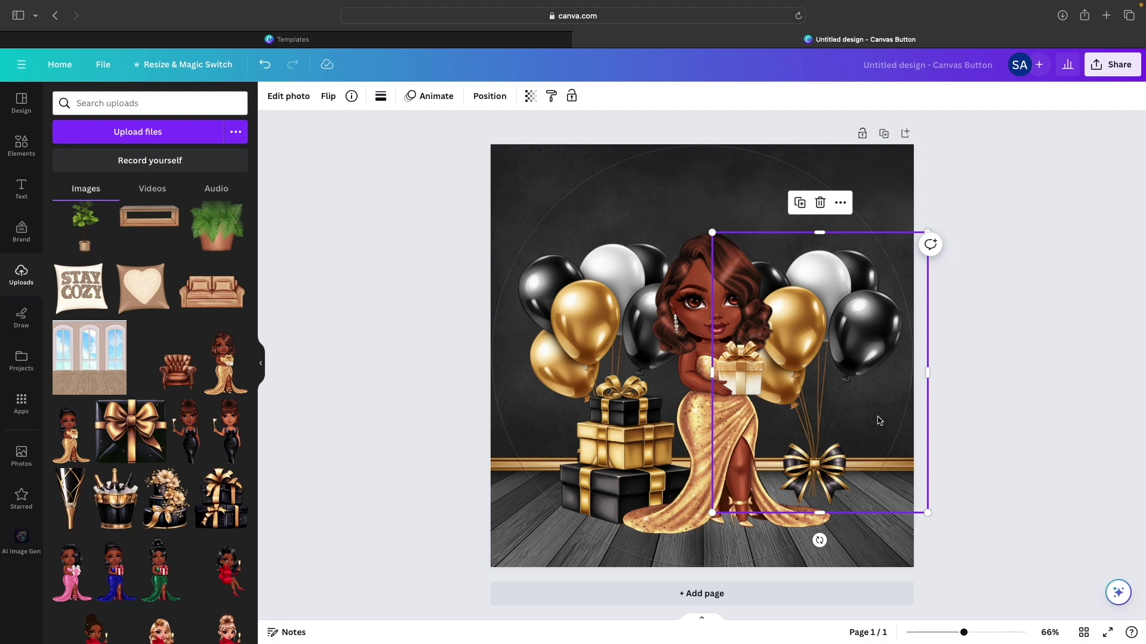
left_click_drag(857, 425, 860, 422)
Add the uploaded black gift stack with gold bows, shrink it to about 275 by 317 px and place it over the right bouquet's bow
scroll(180, 449, "down", 5)
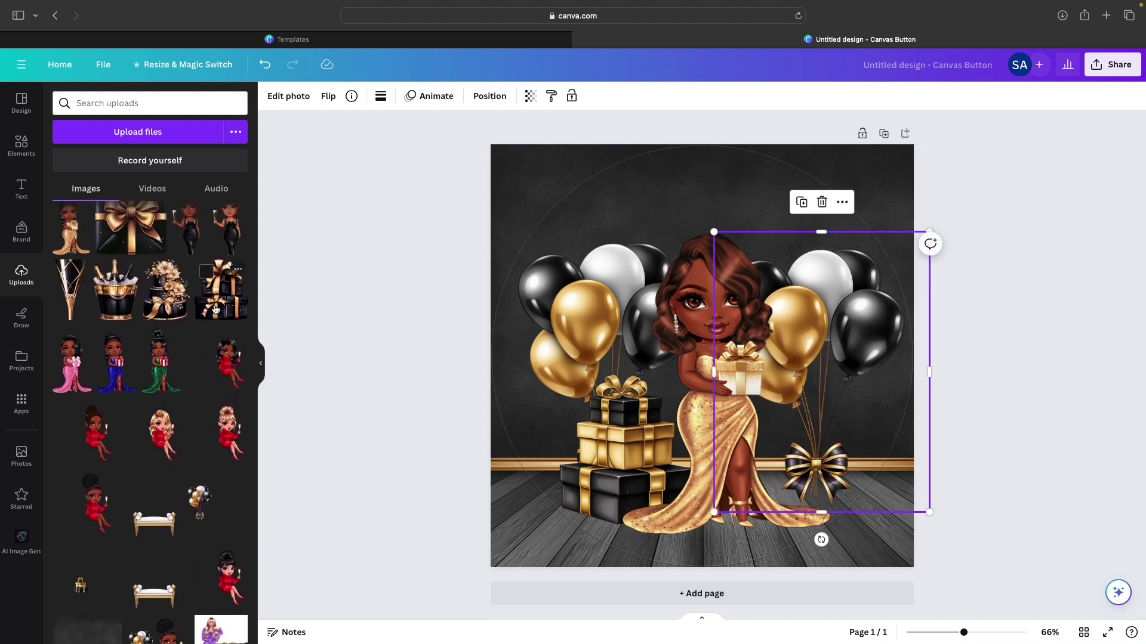
left_click(216, 309)
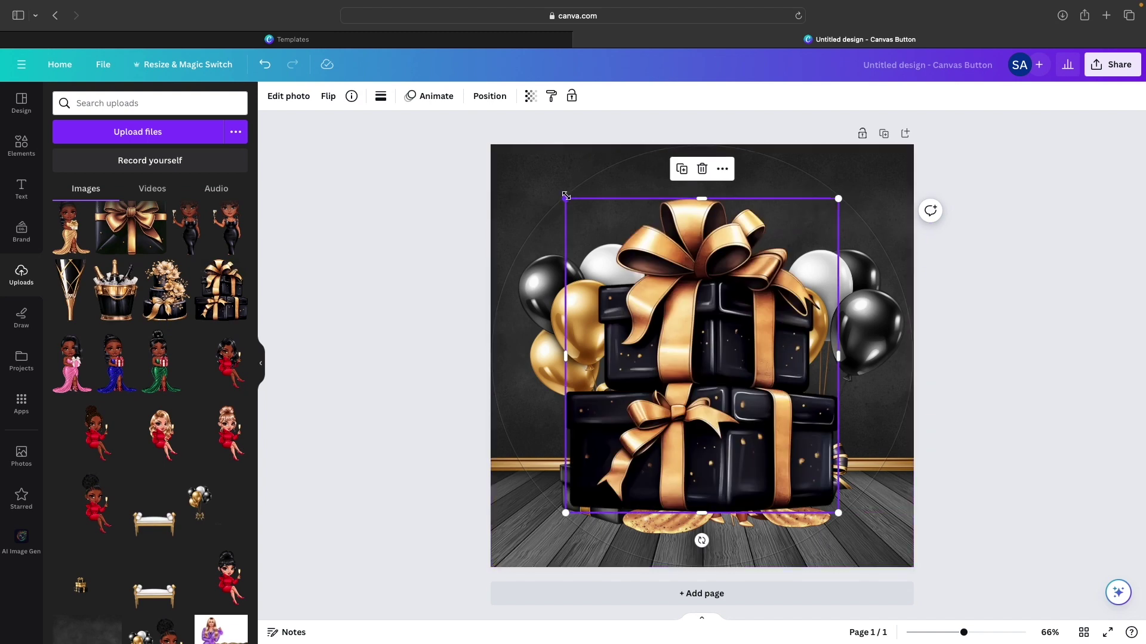
left_click_drag(565, 198, 753, 345)
left_click_drag(775, 430, 803, 416)
left_click_drag(870, 498, 857, 475)
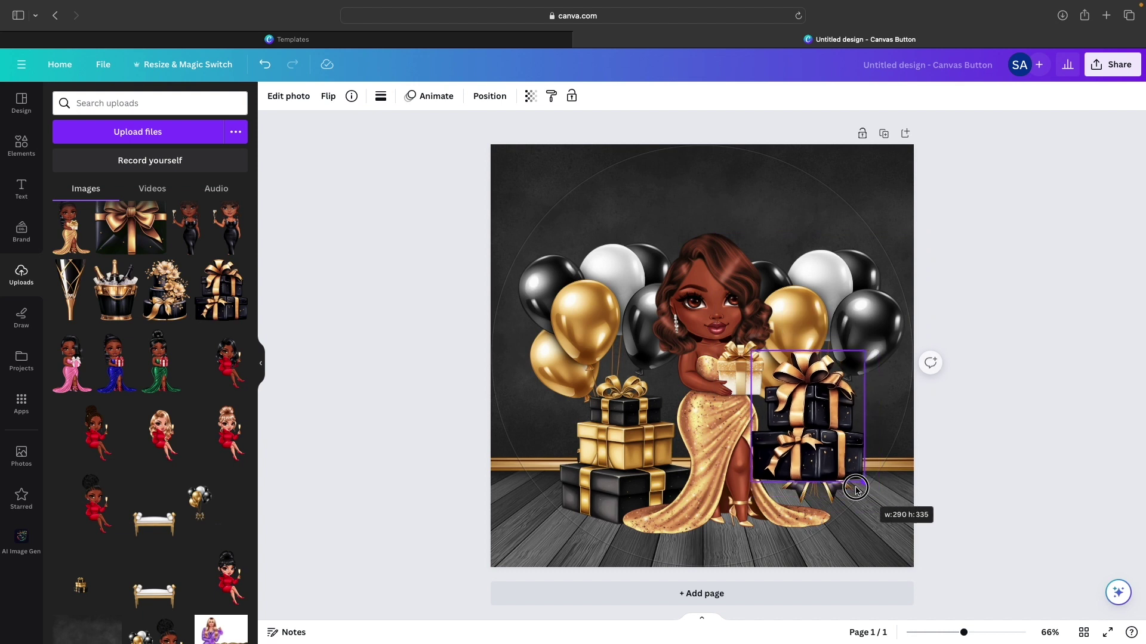
left_click_drag(797, 439, 802, 471)
Bring the woman forward so she is layered in front of the black gift stack
left_click(490, 96)
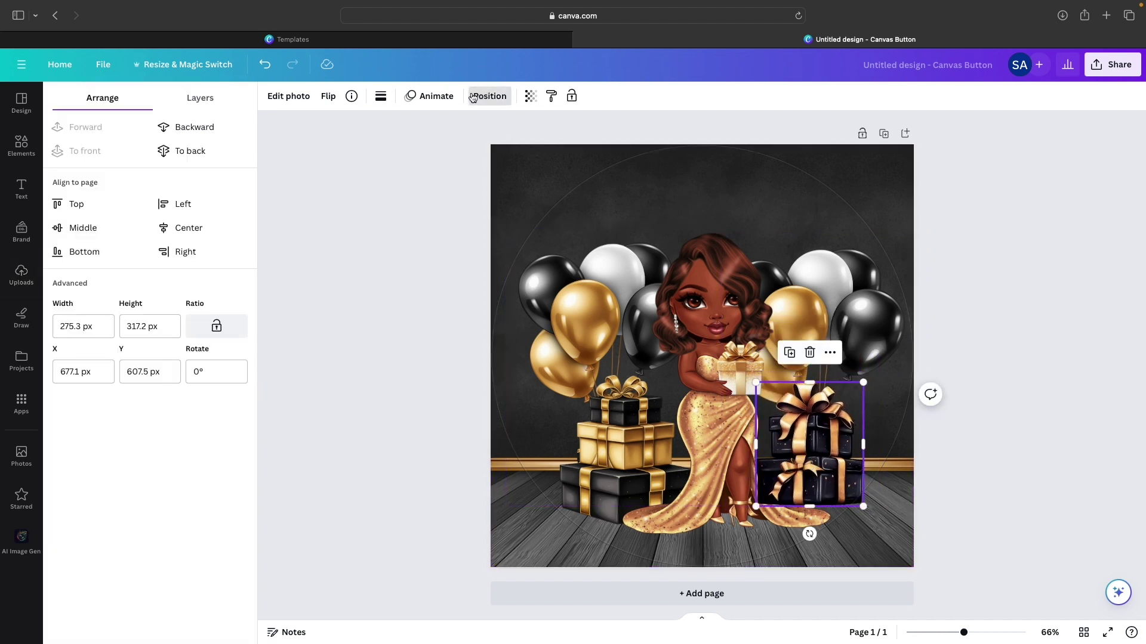
left_click(724, 453)
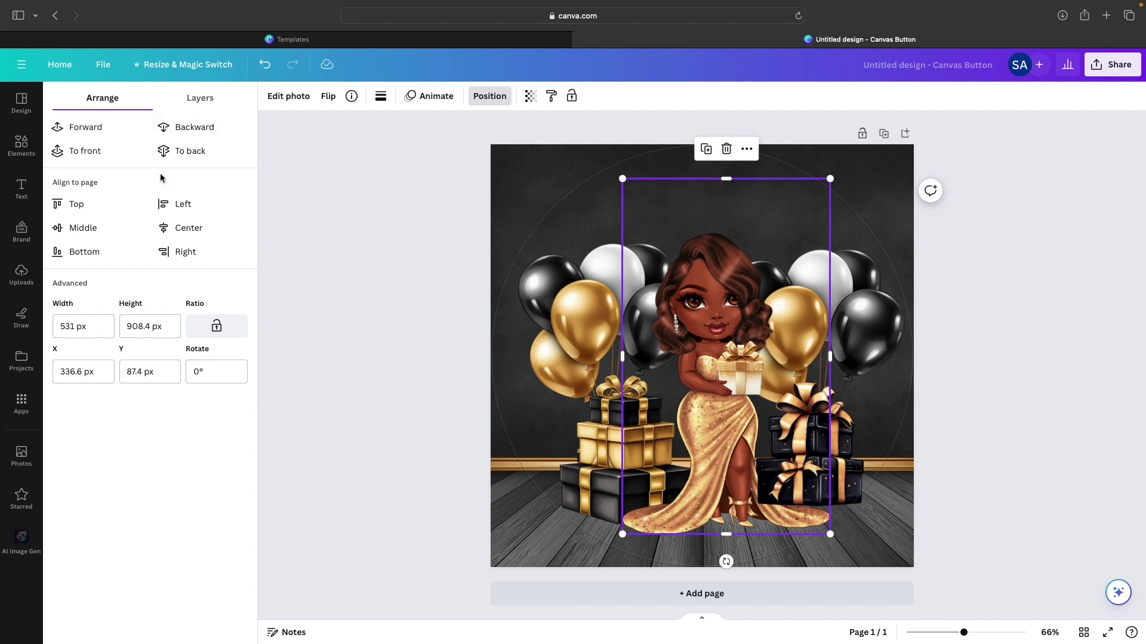
left_click(97, 128)
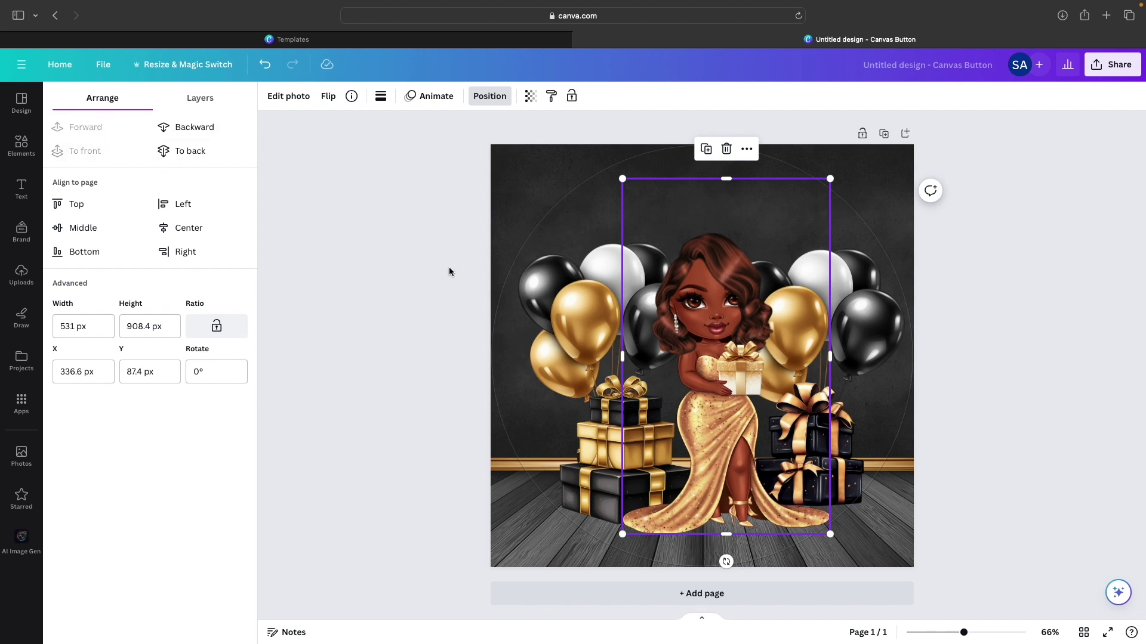
Shrink the right balloon bouquet slightly to about 547 by 711 px
left_click(903, 474)
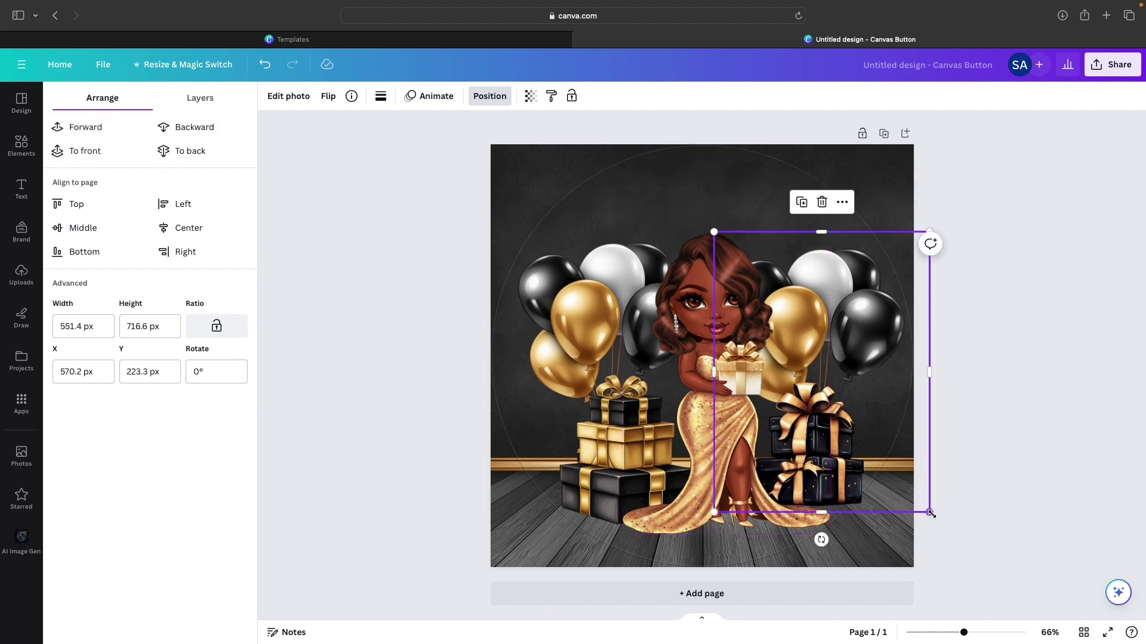
left_click_drag(931, 513, 928, 511)
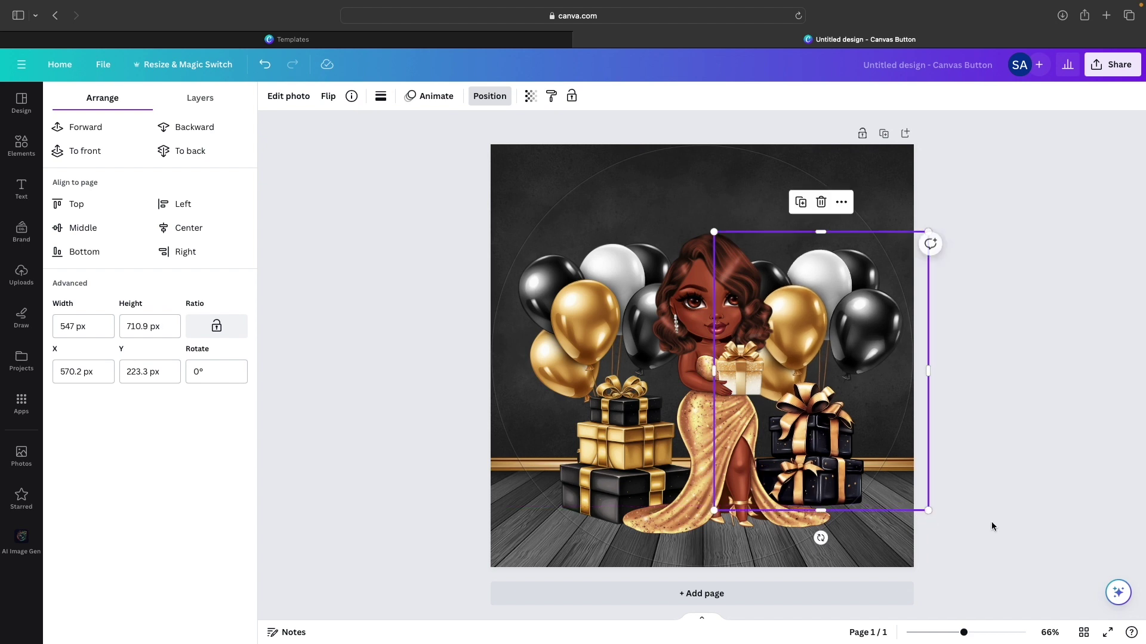
left_click(993, 526)
Shrink the black gift stack beside the woman slightly, keeping its proportions
left_click(856, 500)
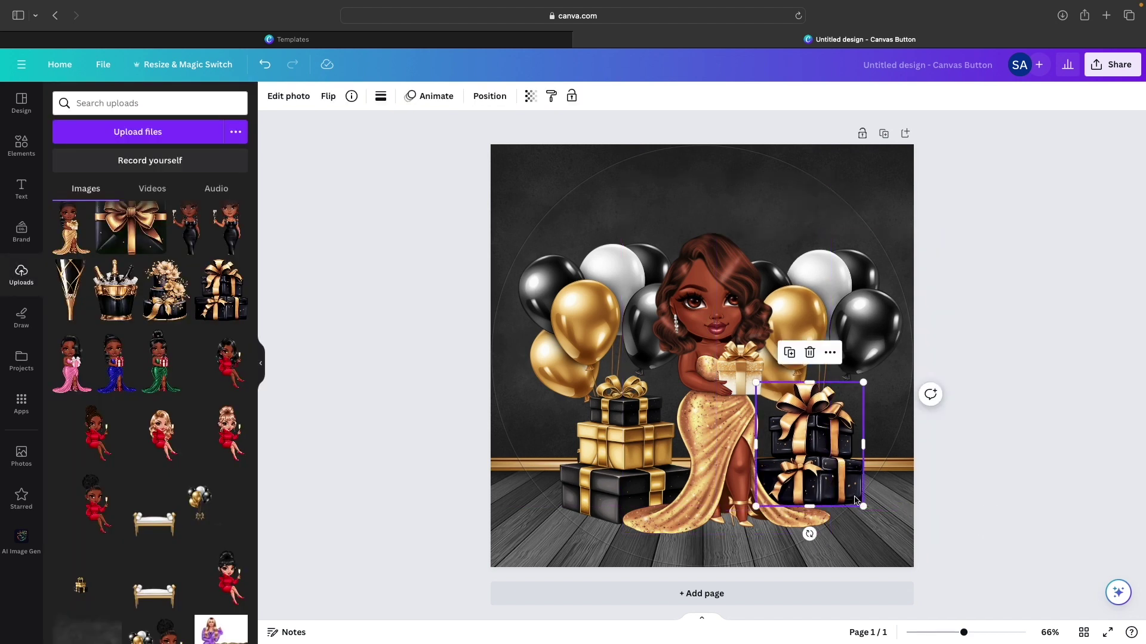
left_click_drag(865, 508, 855, 500)
left_click(1005, 501)
Shift the right balloon bouquet slightly further toward the page's right edge
left_click(873, 349)
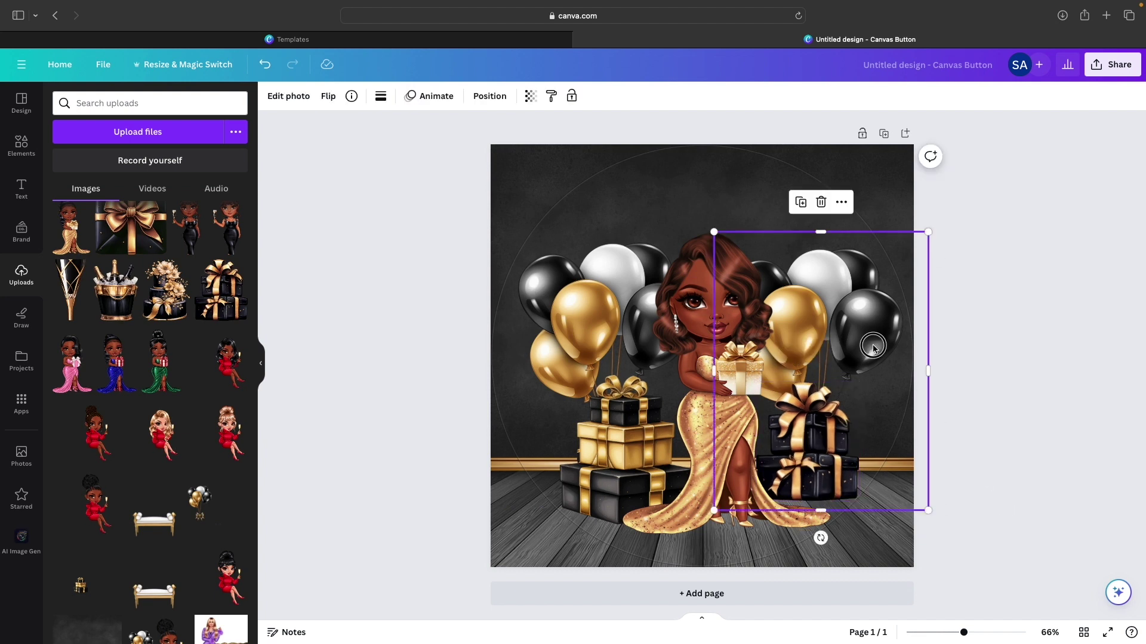
left_click_drag(873, 349, 877, 349)
left_click(989, 380)
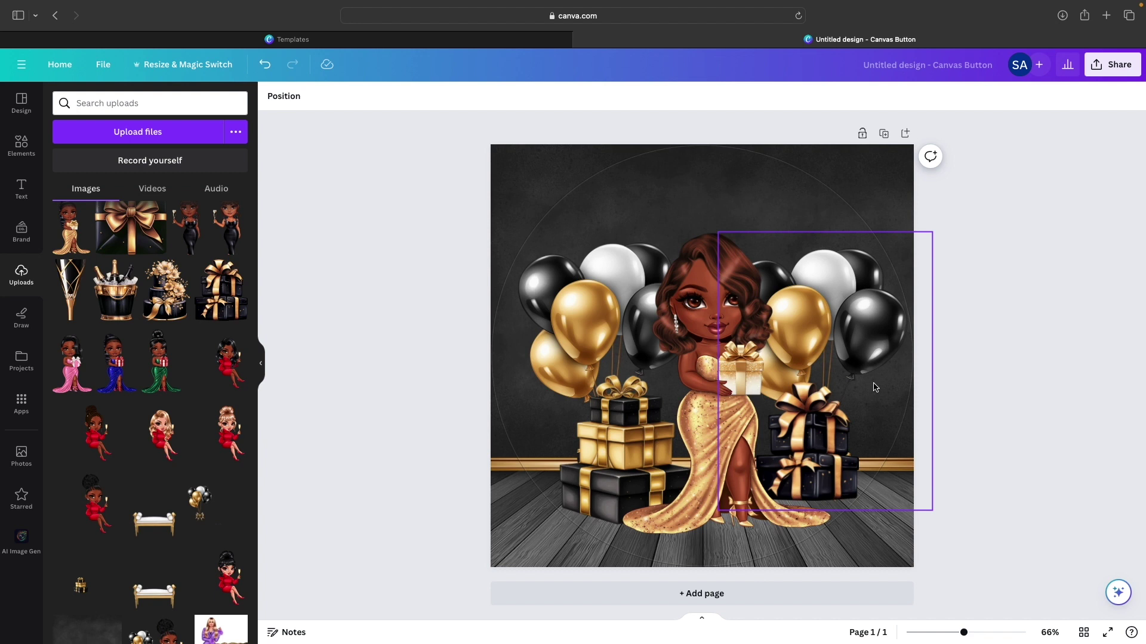
Add a heading to the page with the text "Birthday Queen"
left_click(22, 189)
left_click(145, 252)
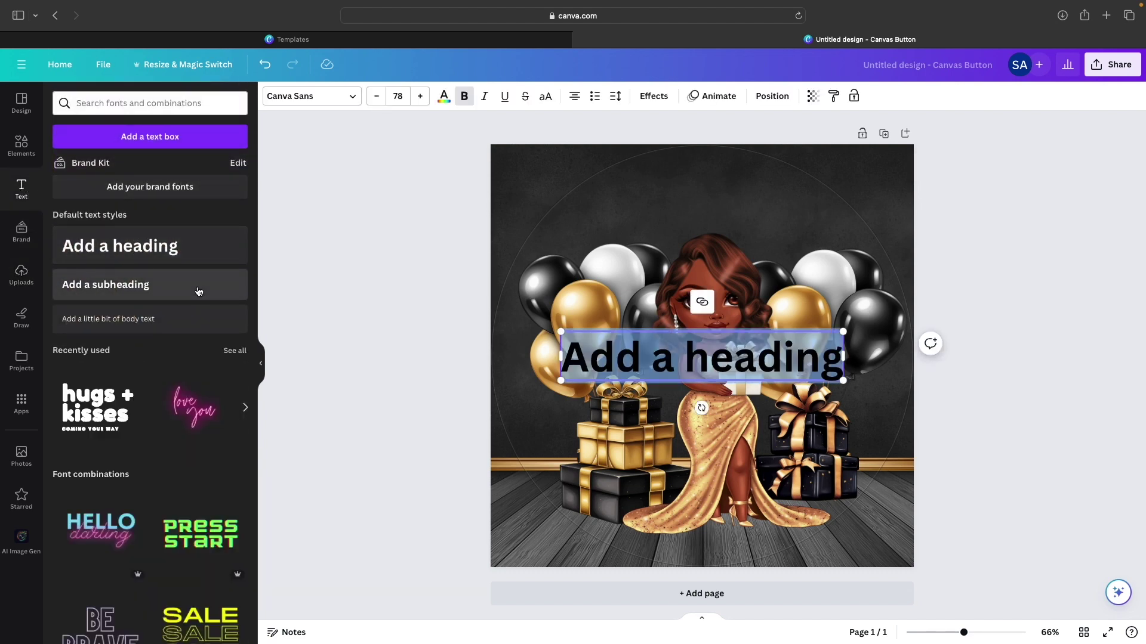
type("Birthday")
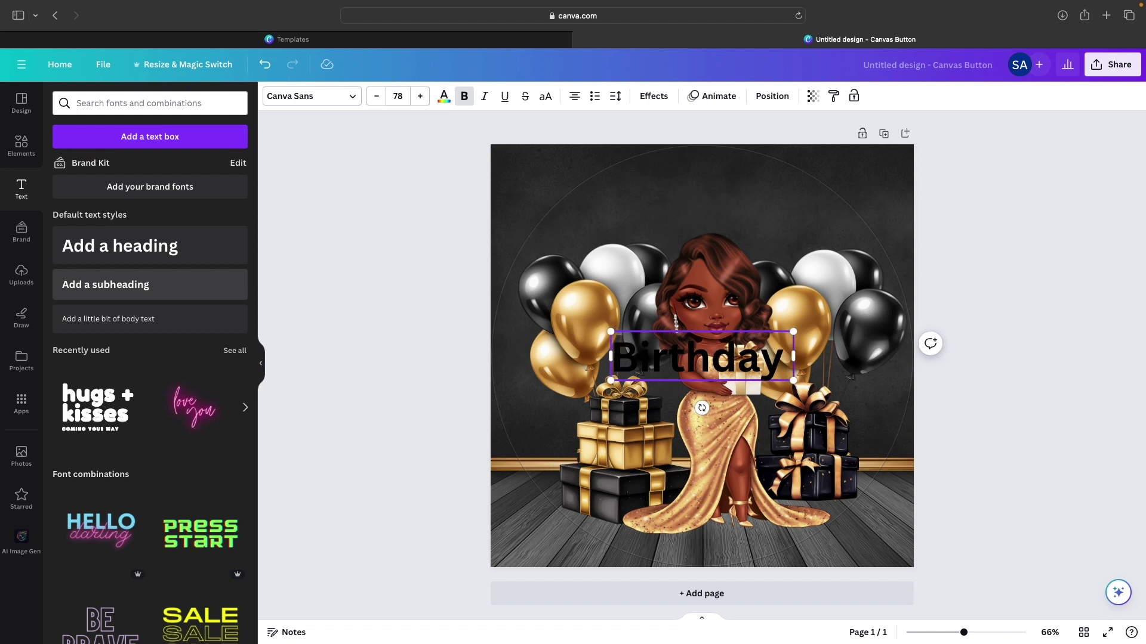
type(" Queen")
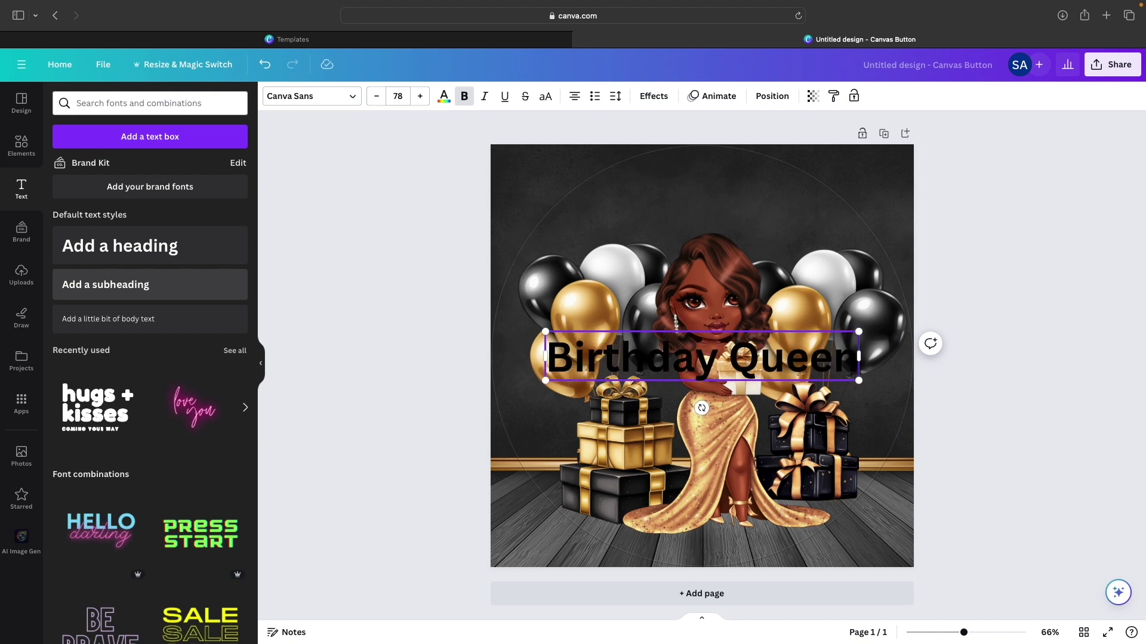
Search the fonts for "pacif" and set the Birthday Queen heading in Pacifico
left_click(132, 189)
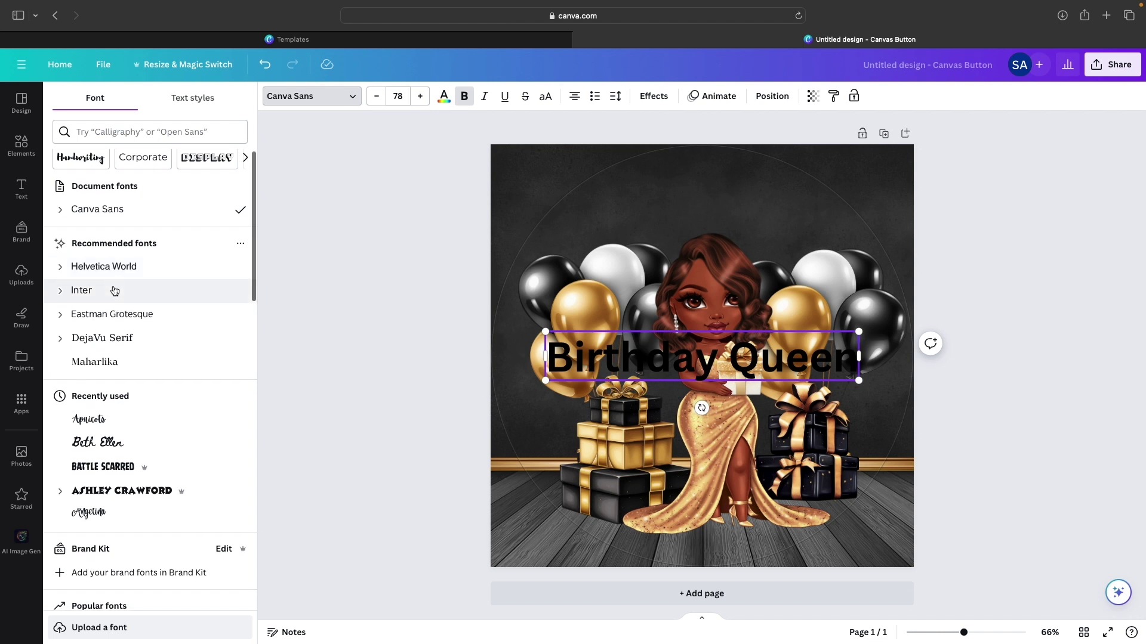
scroll(114, 290, "down", 3)
scroll(115, 290, "down", 2)
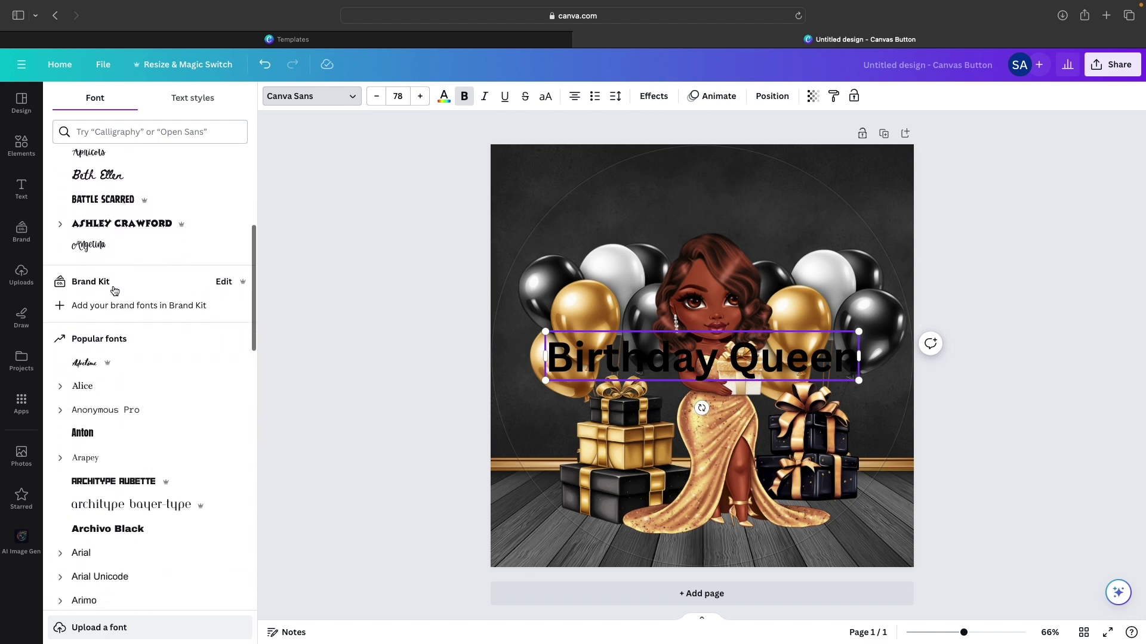
scroll(113, 289, "up", 5)
left_click(126, 132)
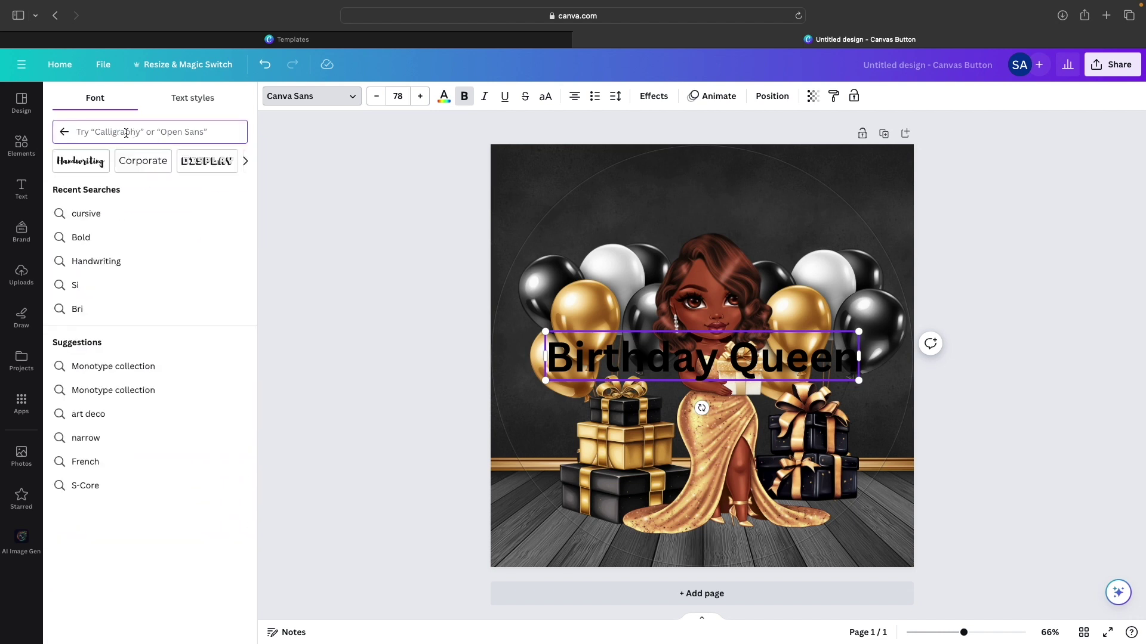
type("pacif")
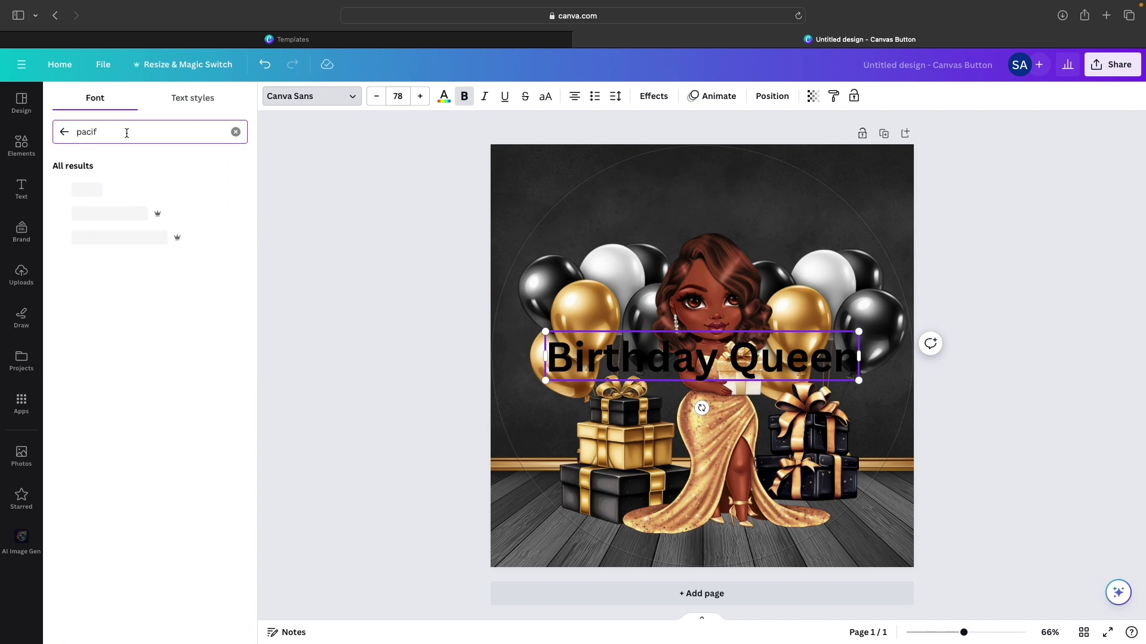
key("Return")
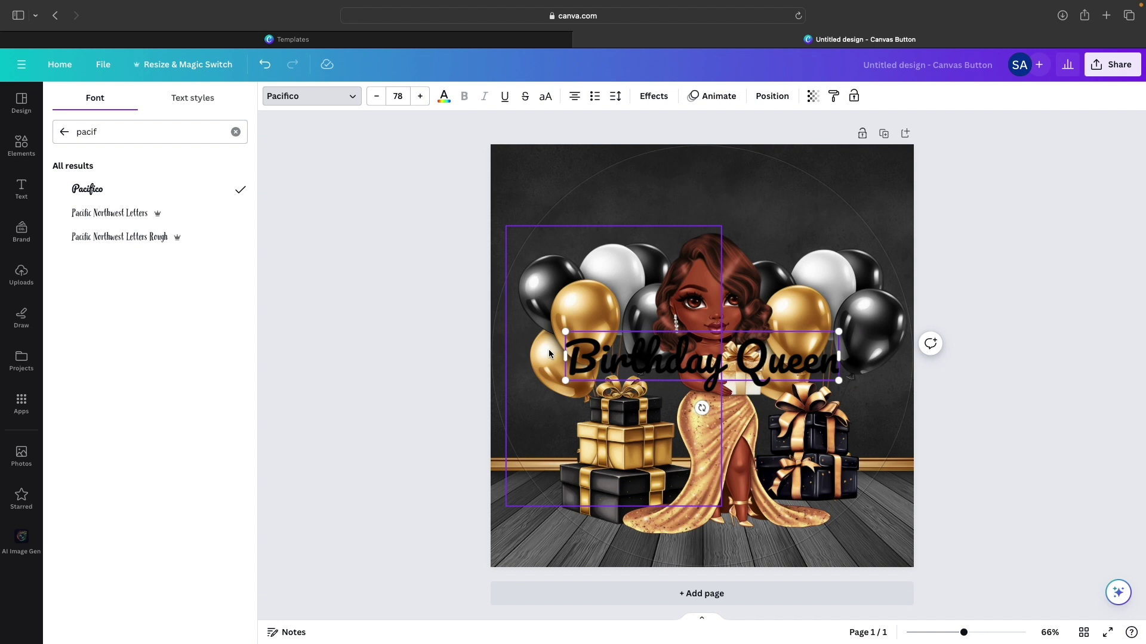
left_click(64, 131)
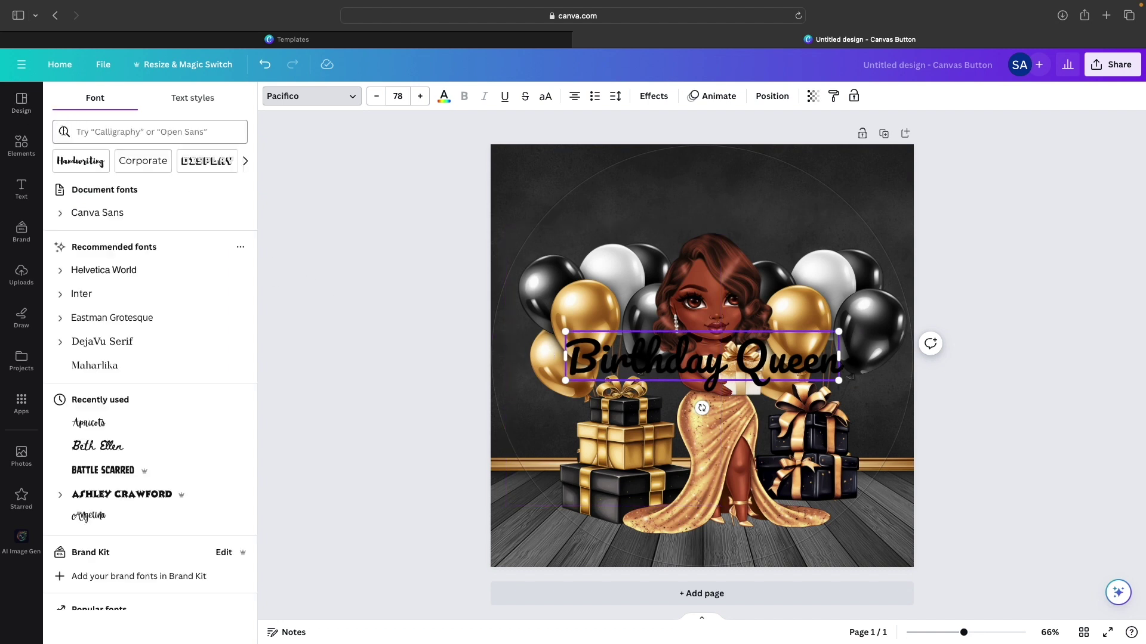
Curve the Birthday Queen heading with a curve value of 40 and place it above the woman's head near the page's top
left_click(637, 100)
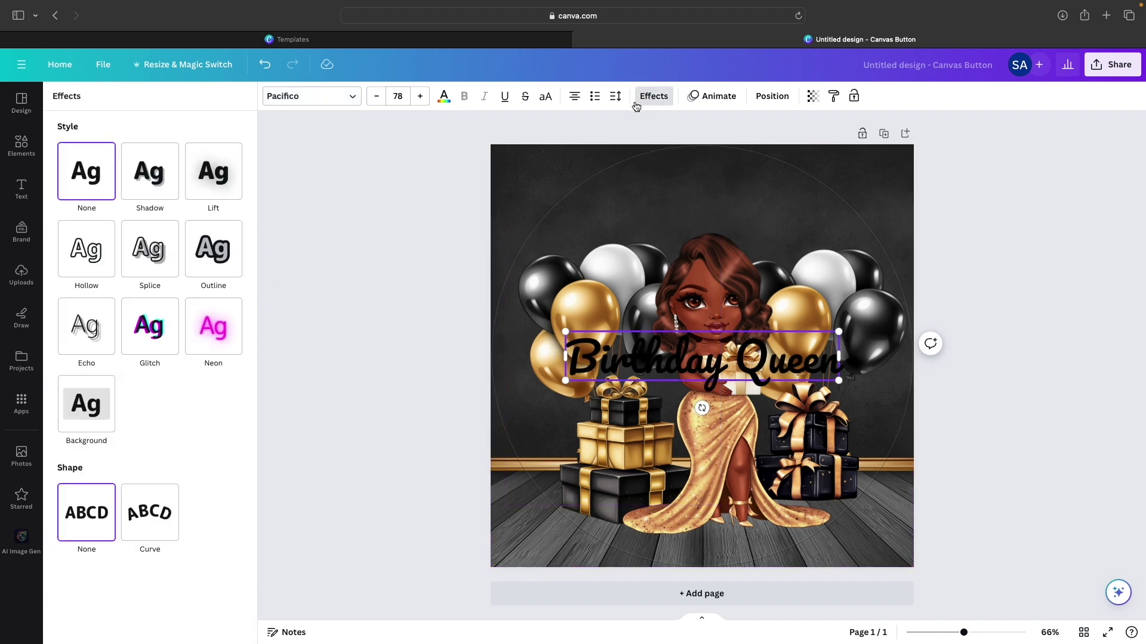
left_click(152, 503)
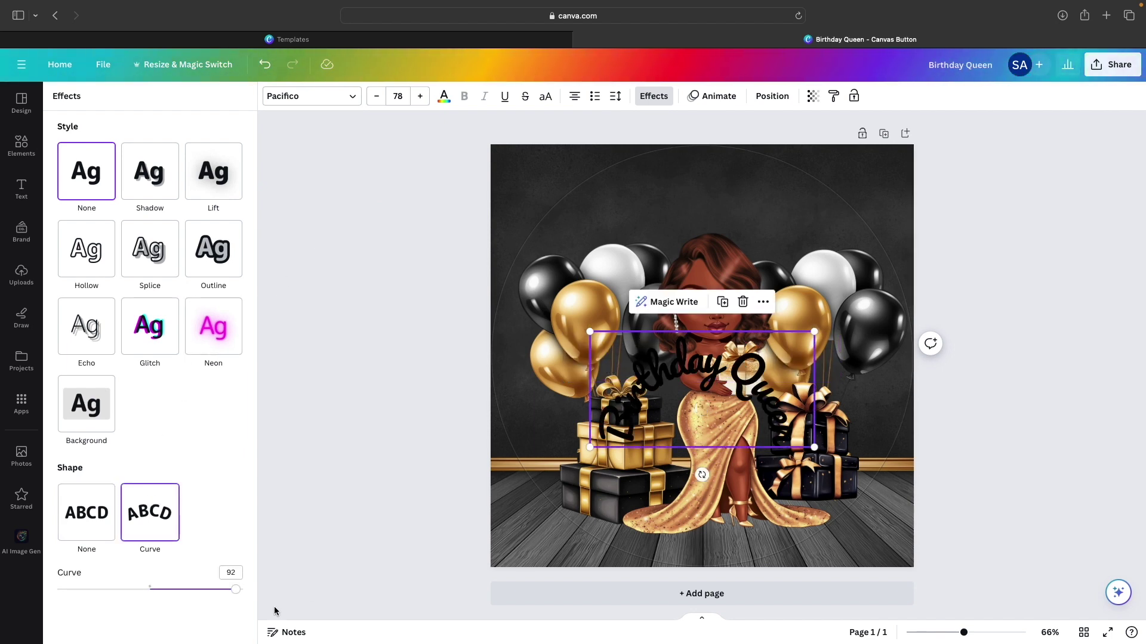
left_click_drag(236, 589, 187, 584)
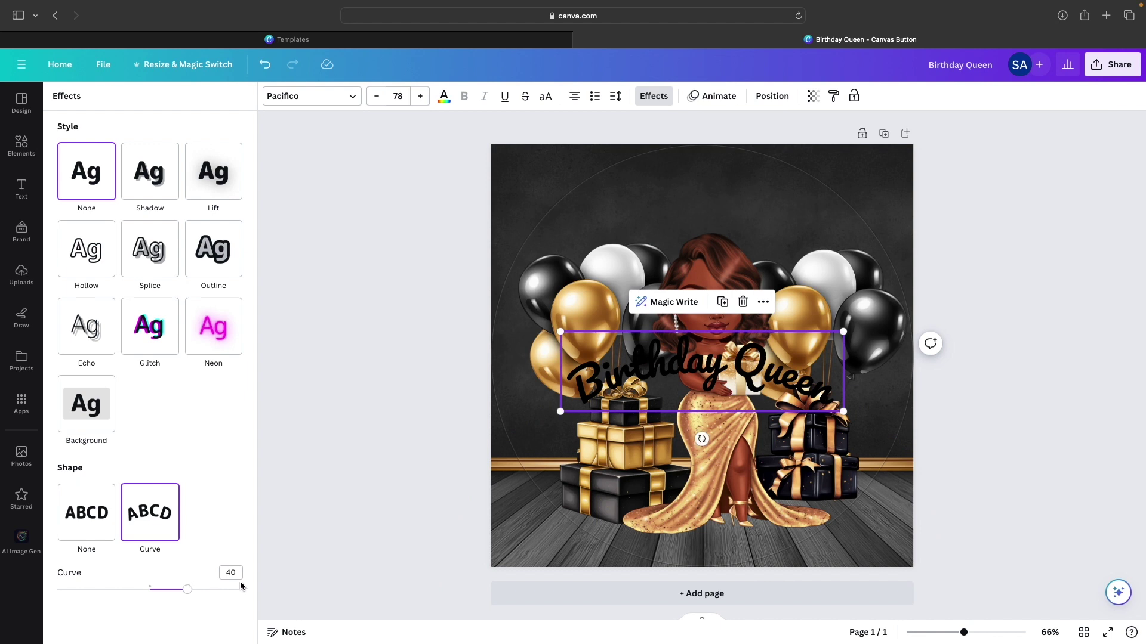
left_click_drag(735, 382, 740, 206)
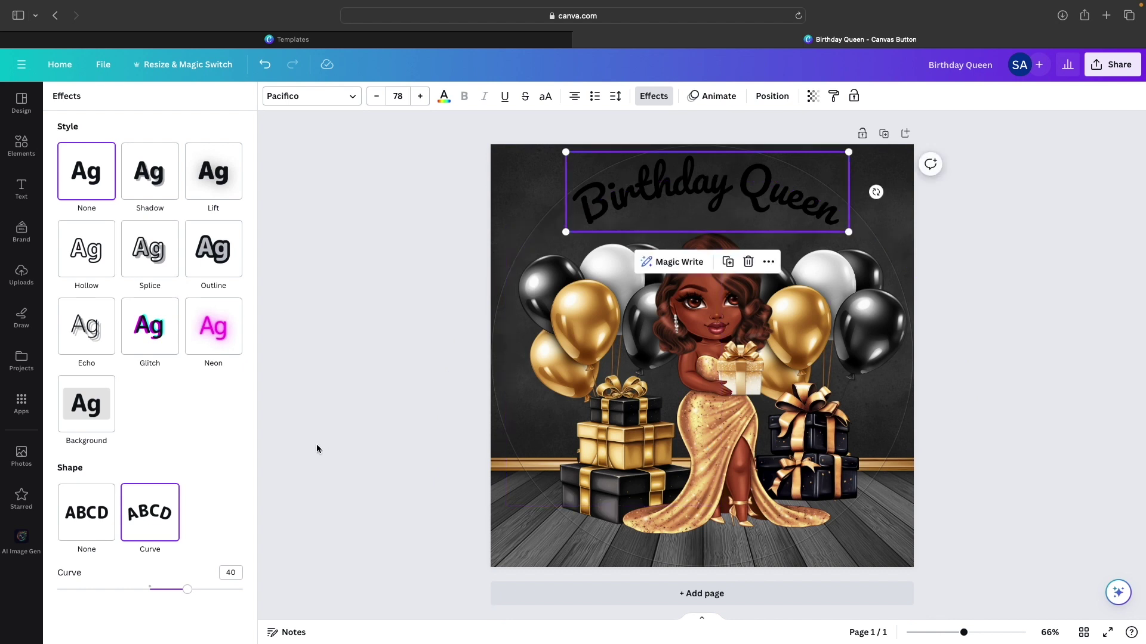
Apply the Outline text effect to the Birthday Queen heading
left_click(442, 96)
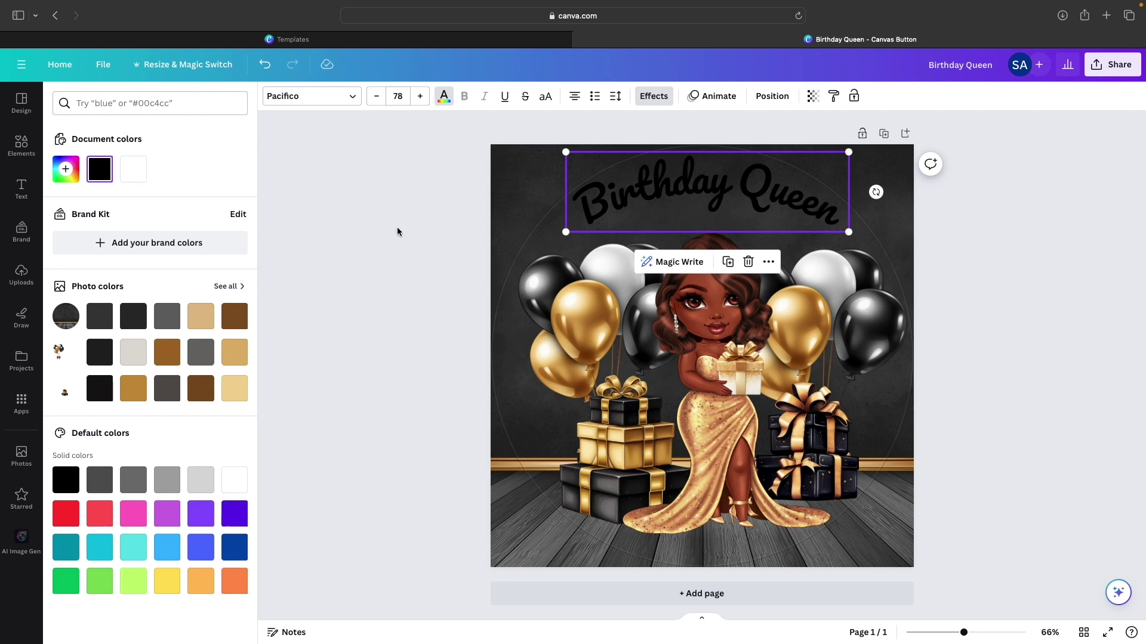
left_click(642, 99)
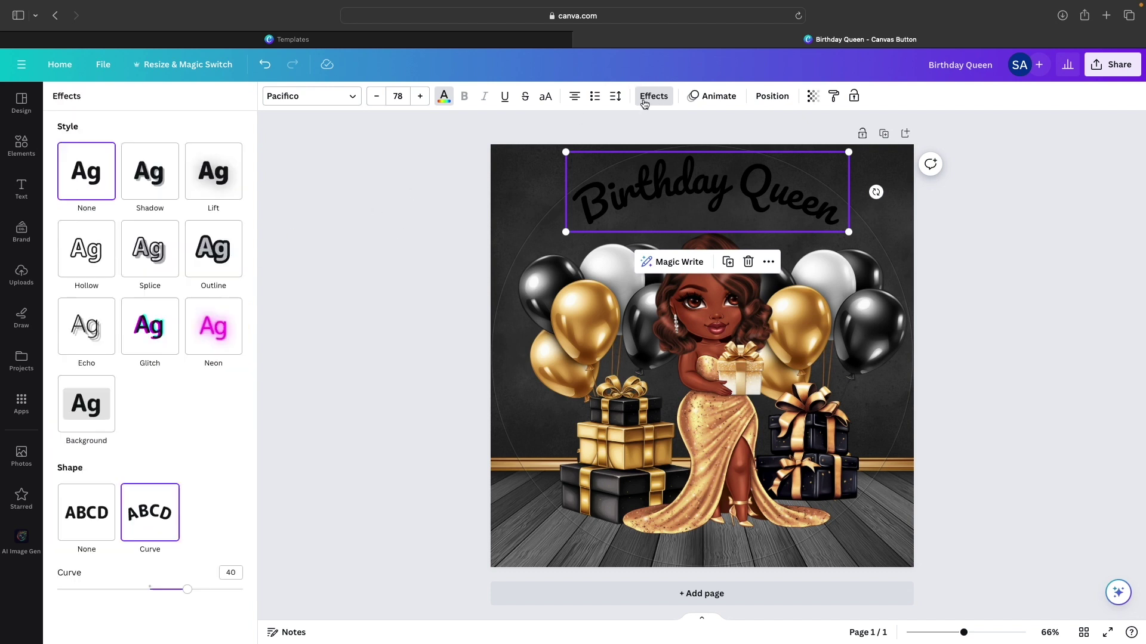
left_click(222, 261)
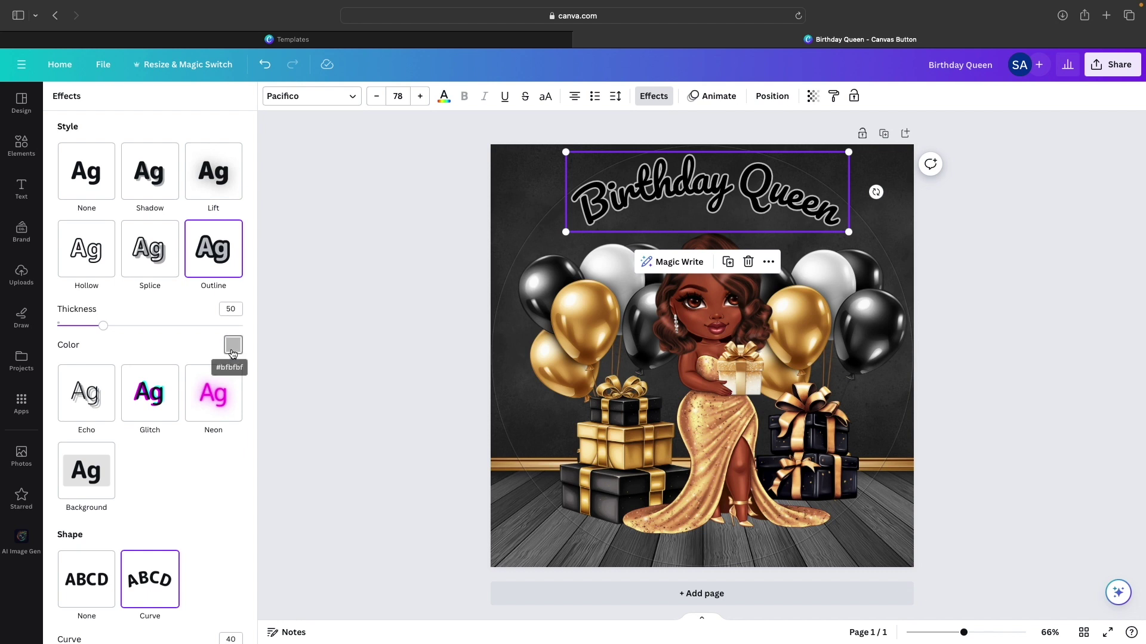
Set the outline colour of the Birthday Queen heading to white
left_click(232, 352)
left_click(222, 531)
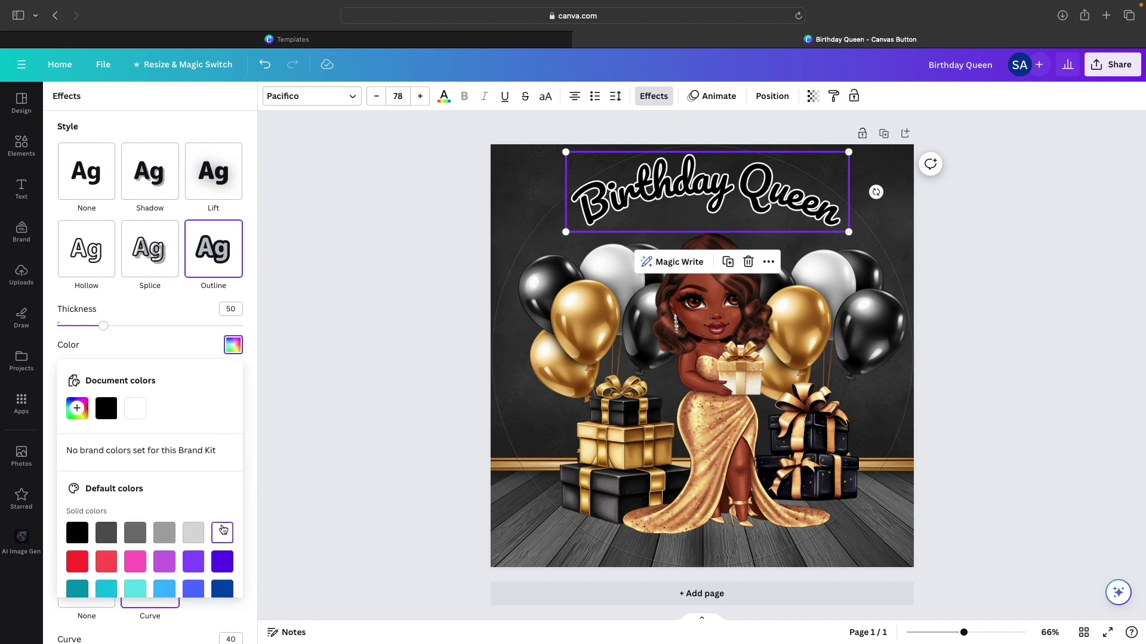
left_click(388, 474)
left_click(397, 469)
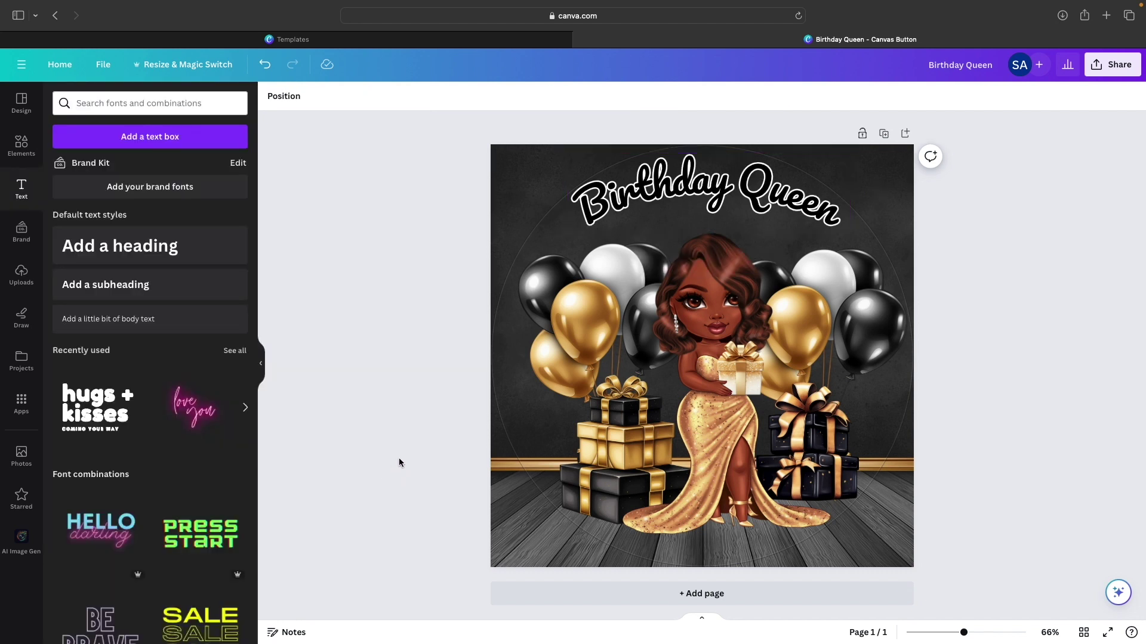
Move the Birthday Queen heading slightly down and to the right above the woman's head, and open its text effects
left_click(752, 212)
left_click_drag(743, 220, 748, 218)
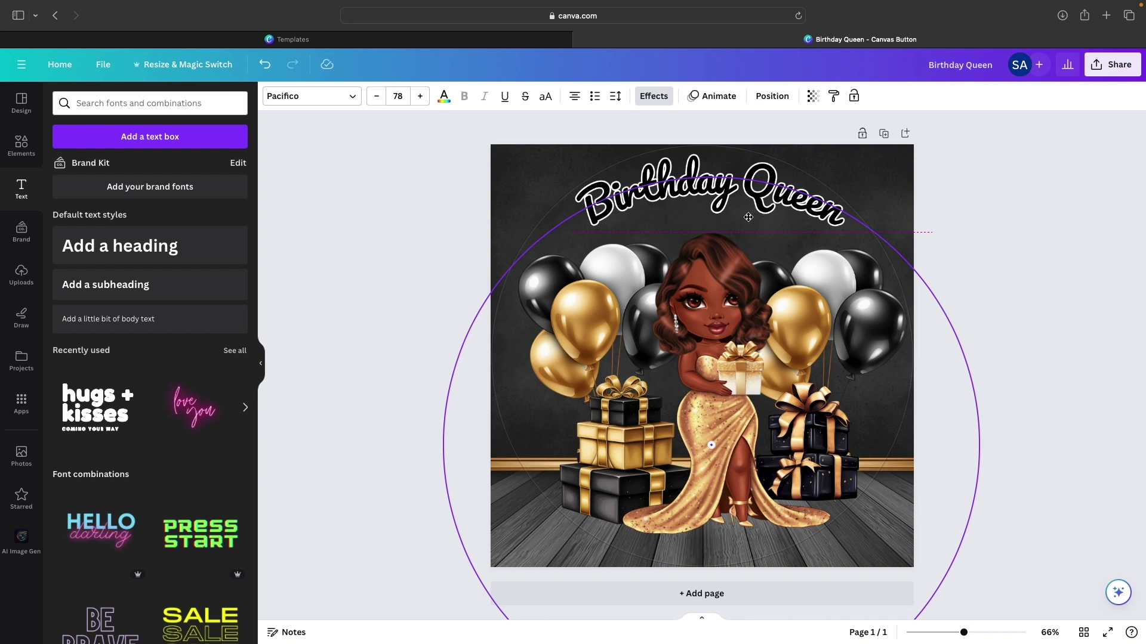
left_click_drag(748, 217, 699, 218)
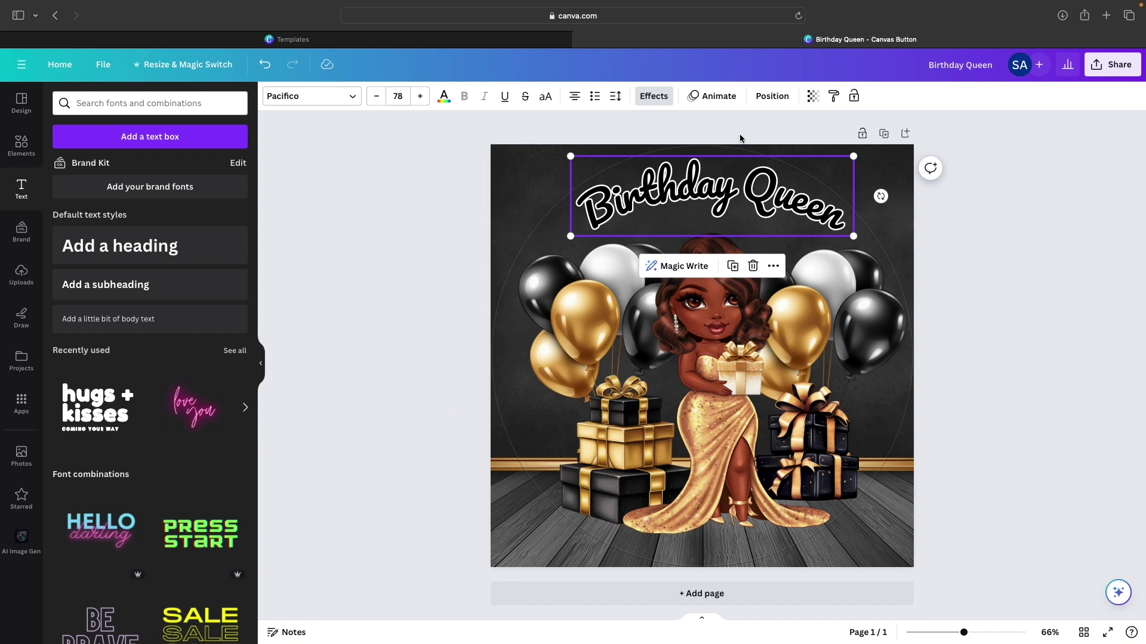
left_click(648, 96)
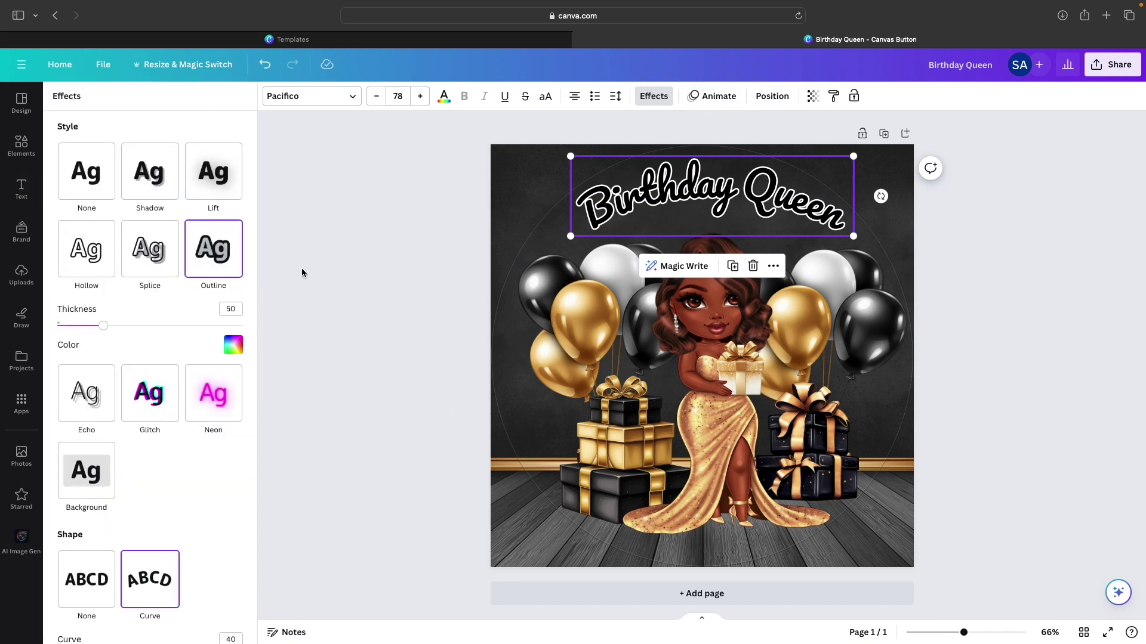
left_click(139, 580)
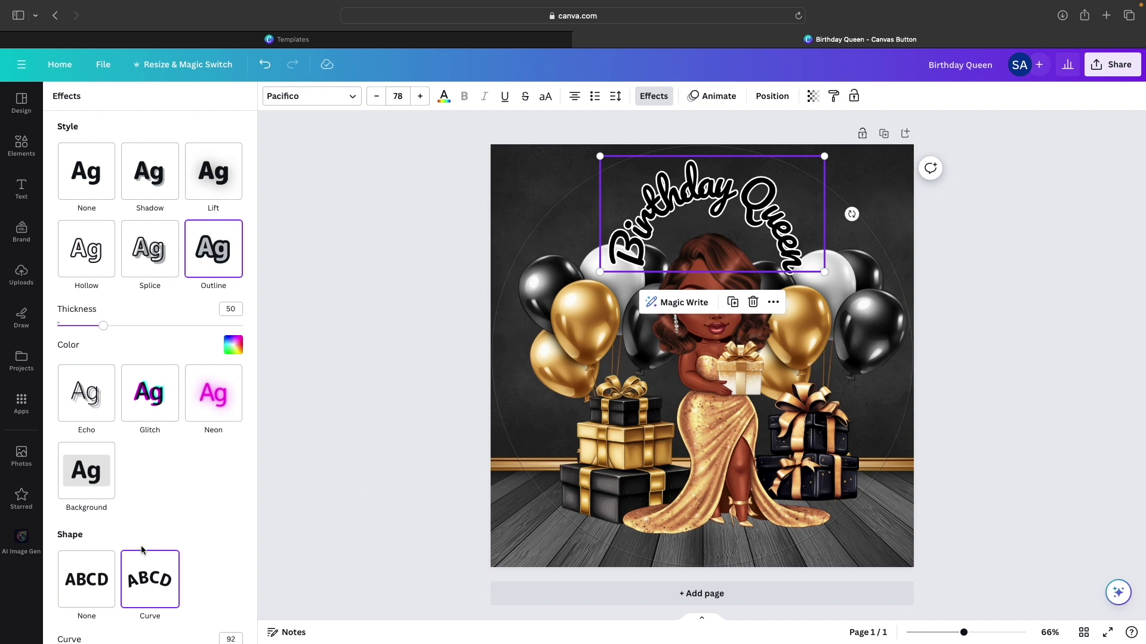
scroll(141, 550, "down", 1)
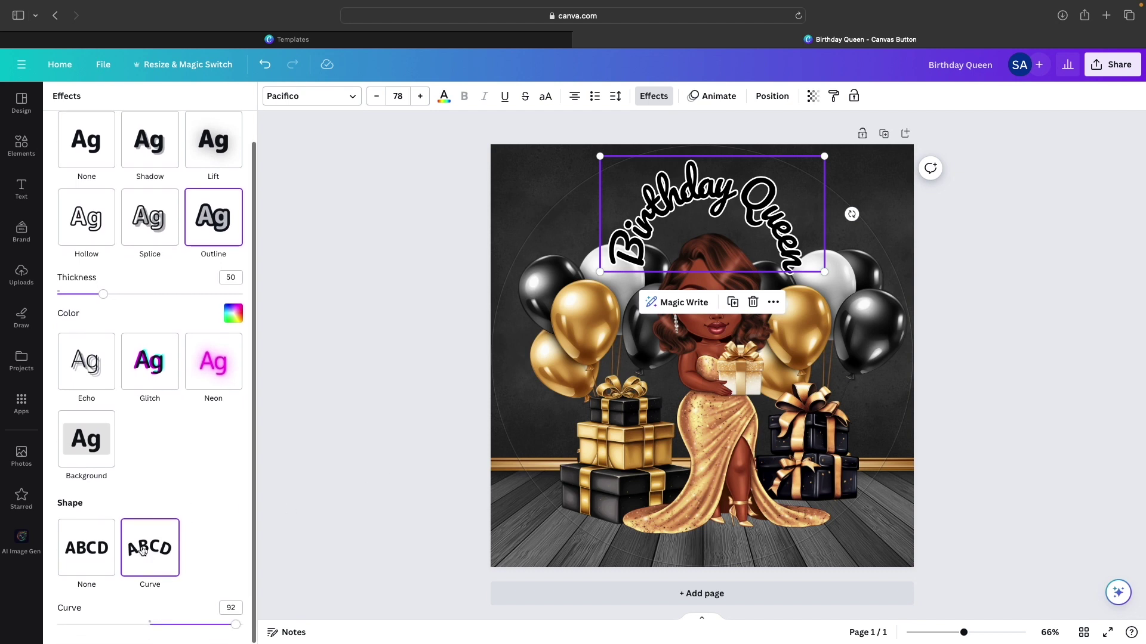
left_click(265, 65)
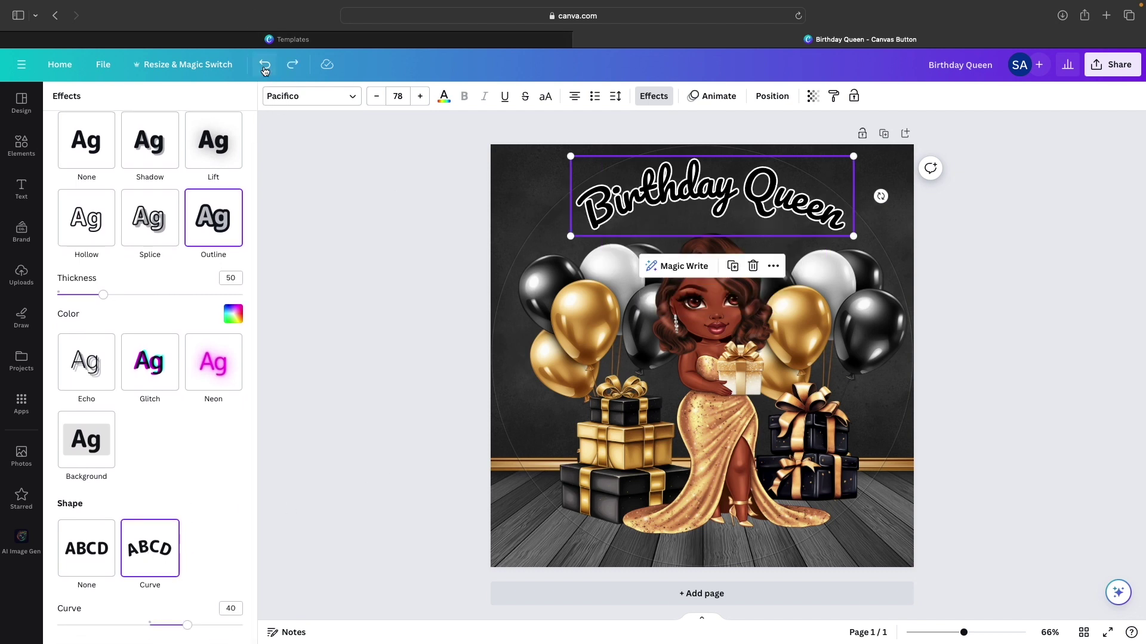
Set the curve value of the Birthday Queen heading to 35 and deselect it
left_click_drag(189, 632, 184, 629)
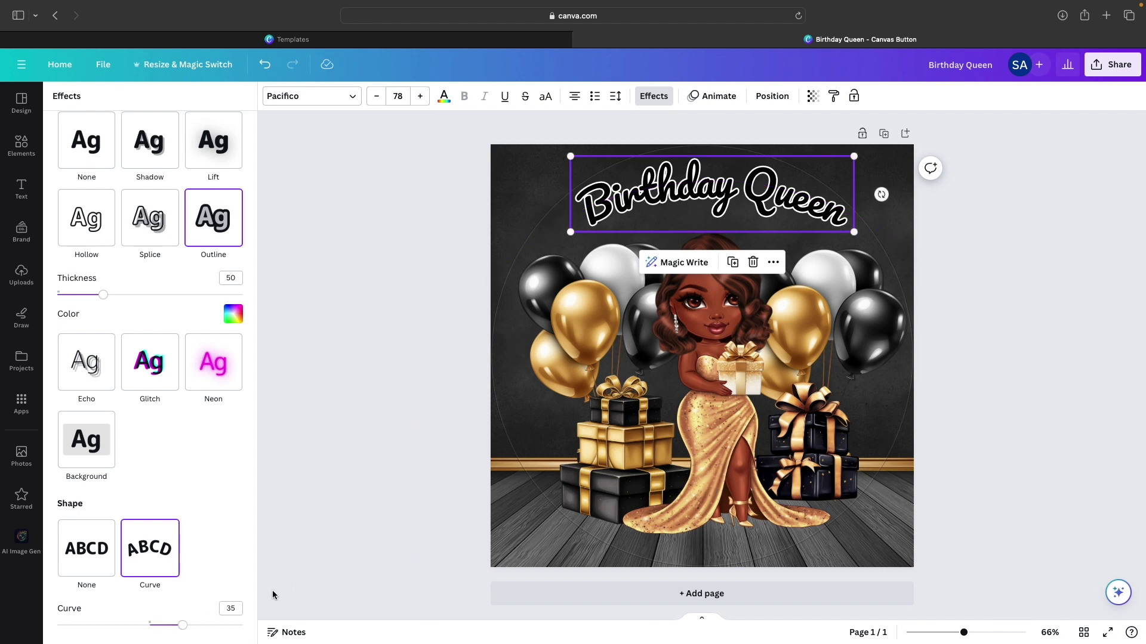
key("Escape")
key("Escape")
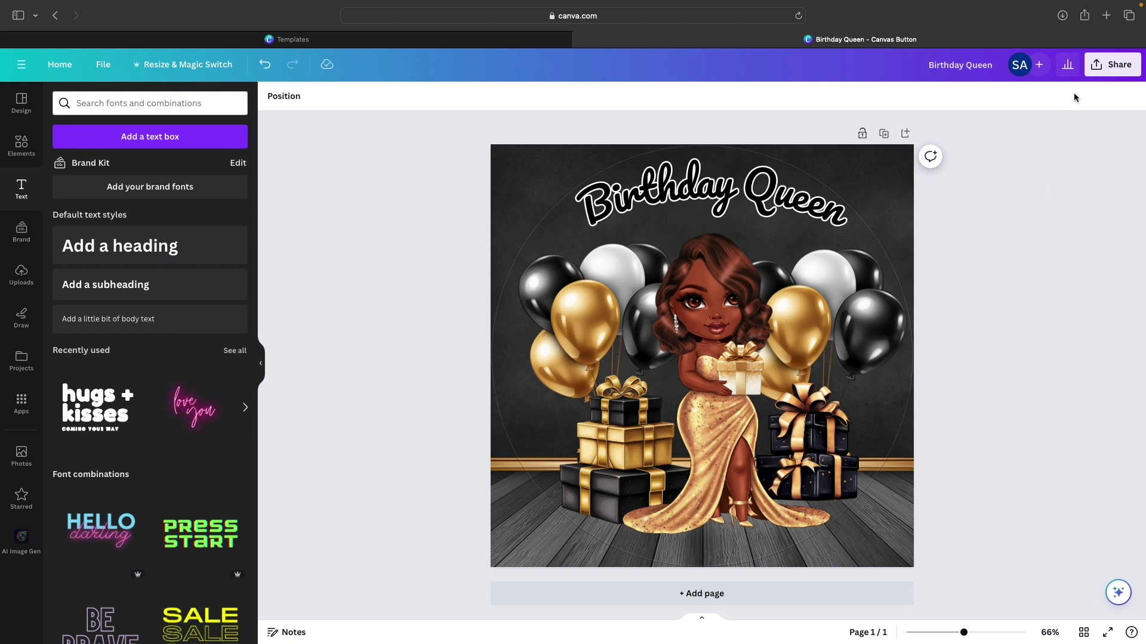
Download the finished design as a PNG at 1,080 × 1,080 px
left_click(1092, 71)
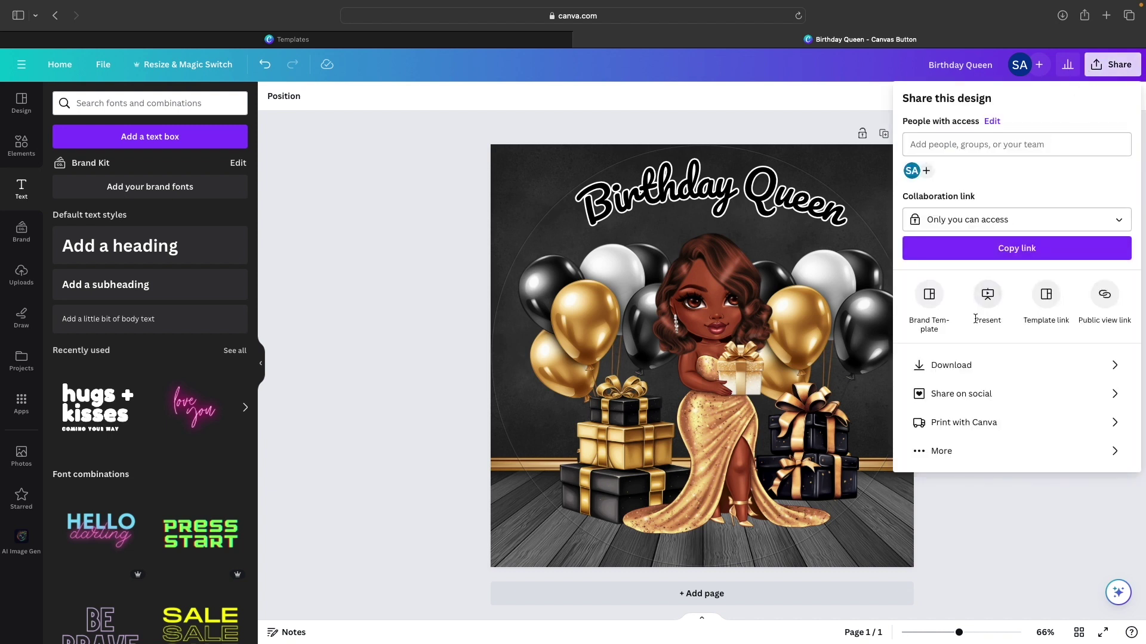
left_click(967, 362)
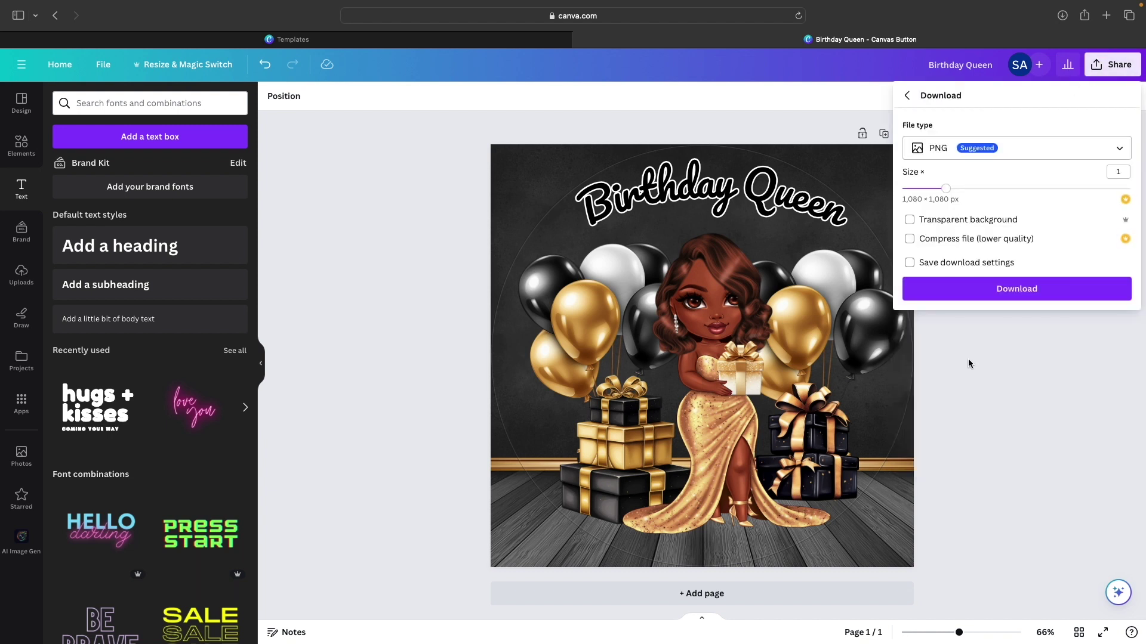
left_click(965, 294)
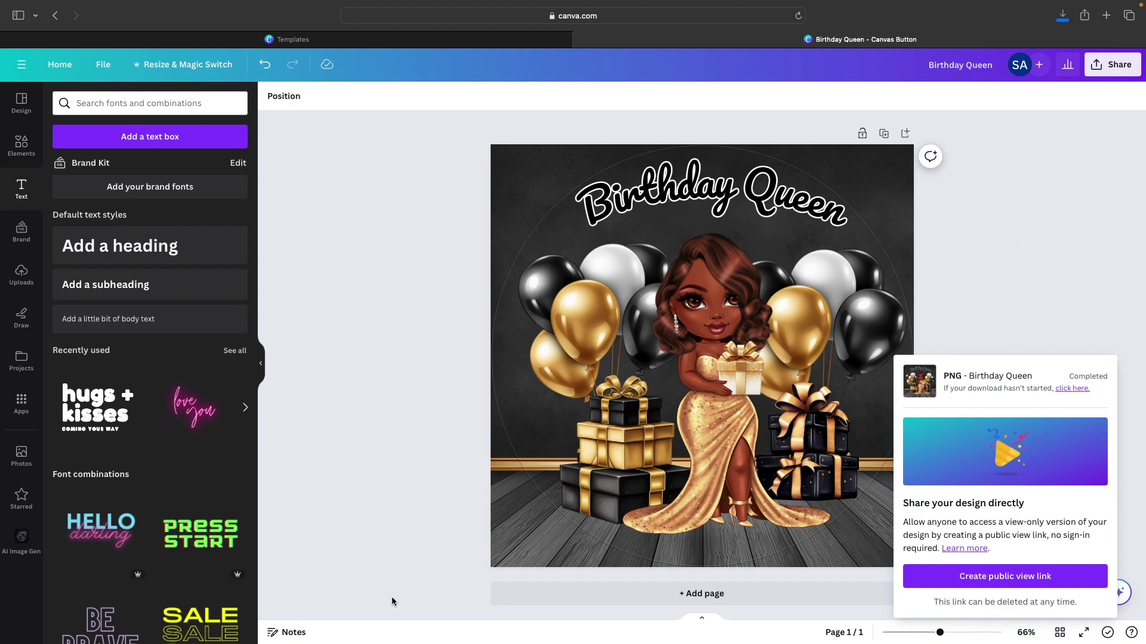
Switch to Cricut Design Space and load 2.png from the Birthday Queen folder as a new image upload
mouse_move(309, 618)
left_click(213, 621)
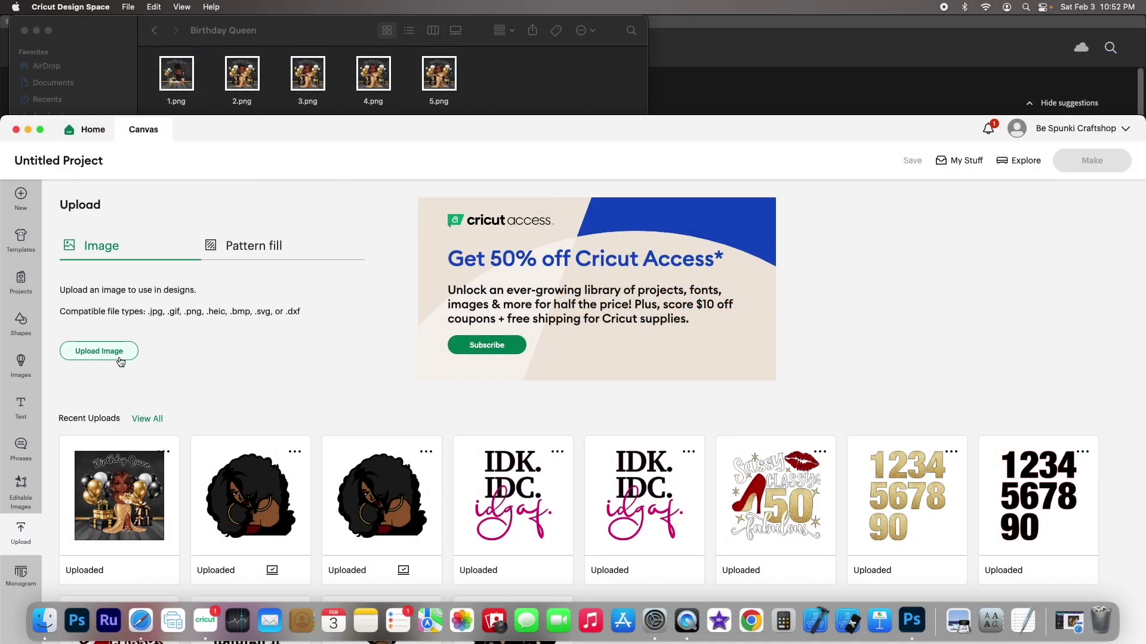
left_click(99, 352)
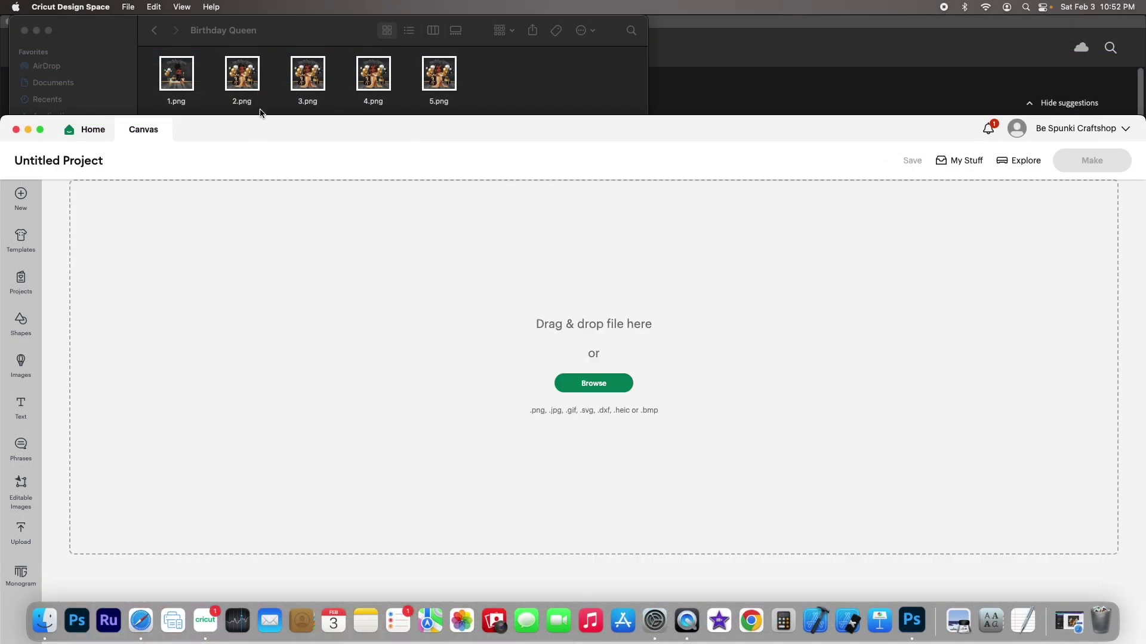
left_click_drag(254, 81, 590, 370)
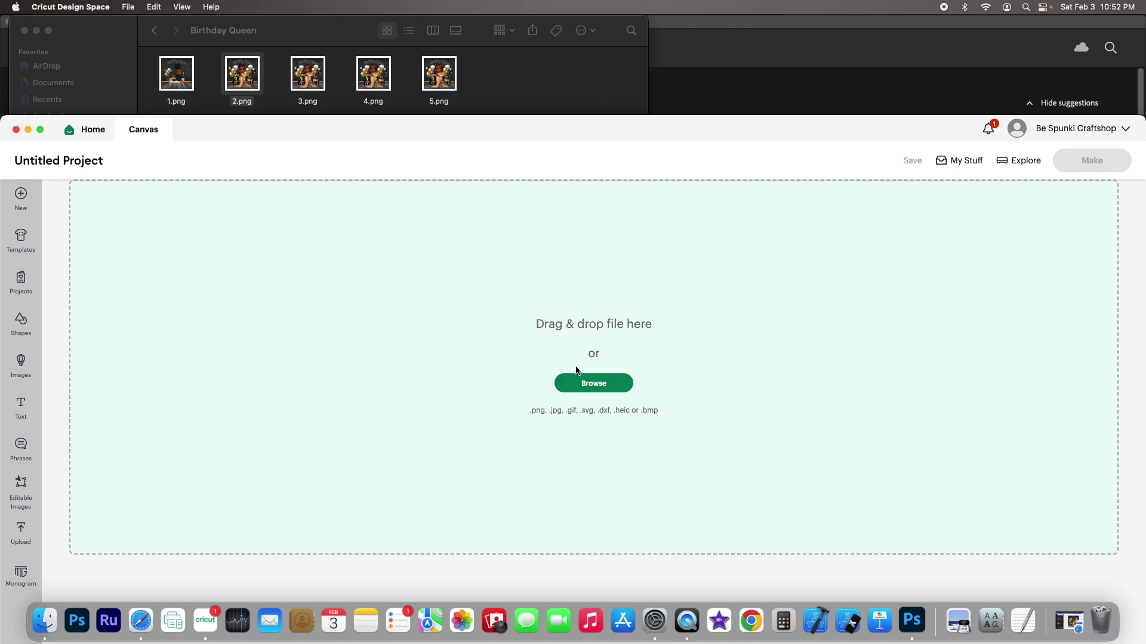
left_click_drag(346, 133, 332, 20)
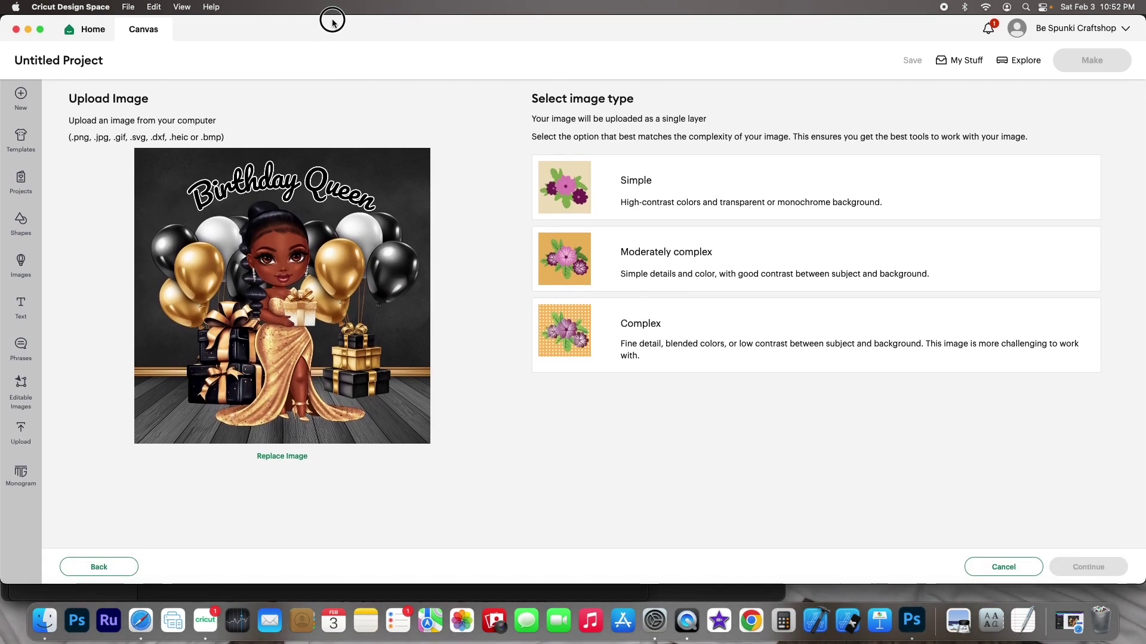
Upload the image as type Complex without removing the background, saving it as a Print Then Cut image
left_click(648, 316)
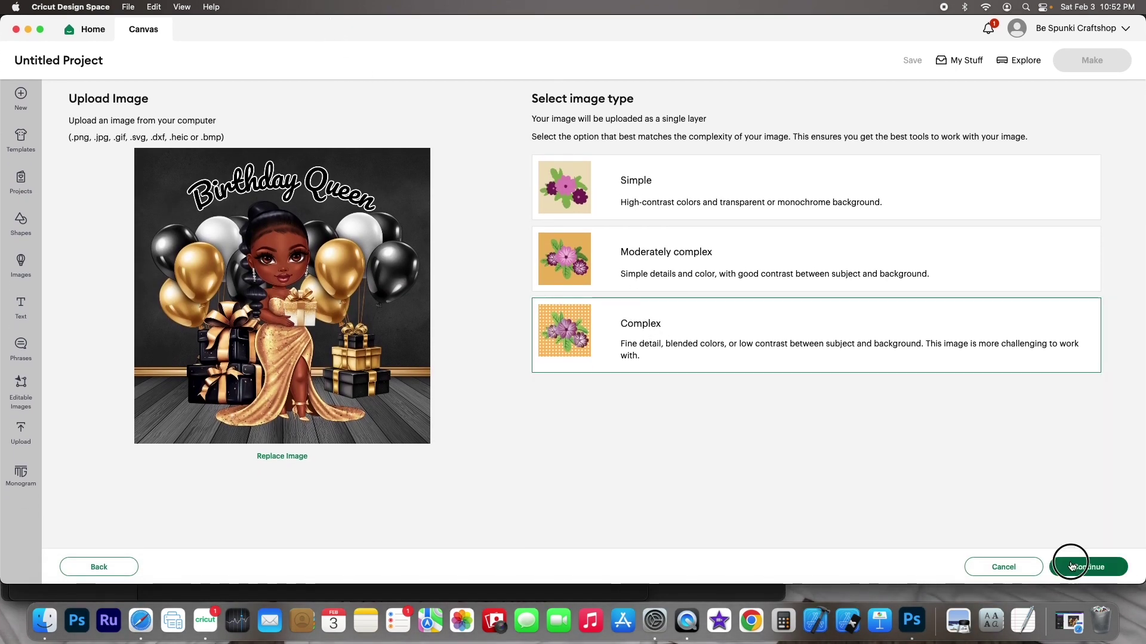
left_click(1067, 565)
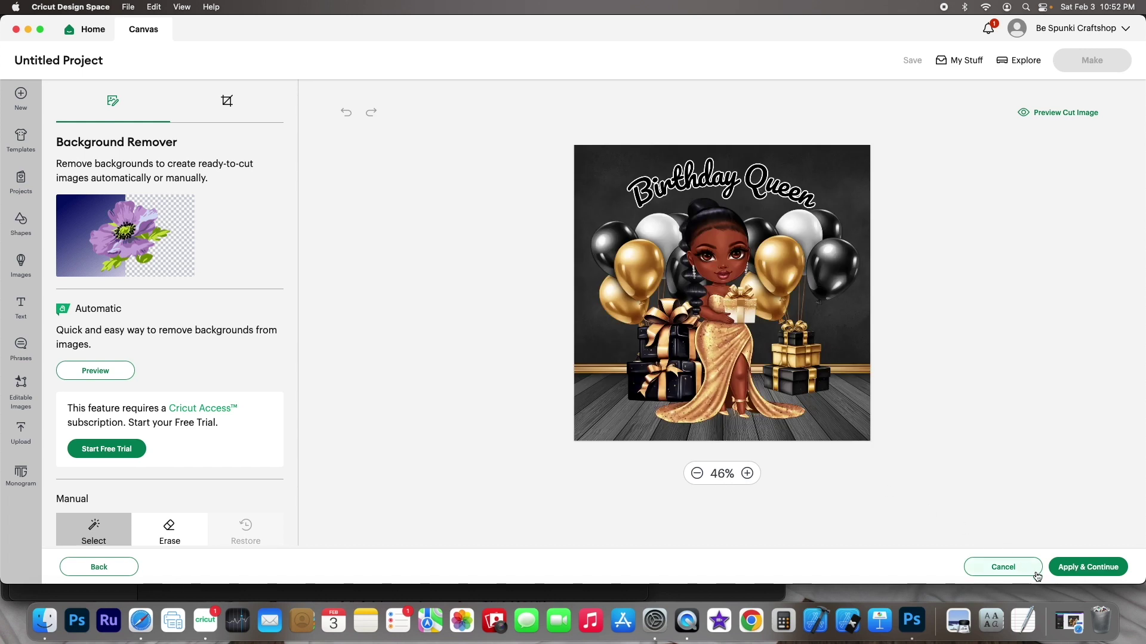
left_click(1083, 566)
left_click(722, 374)
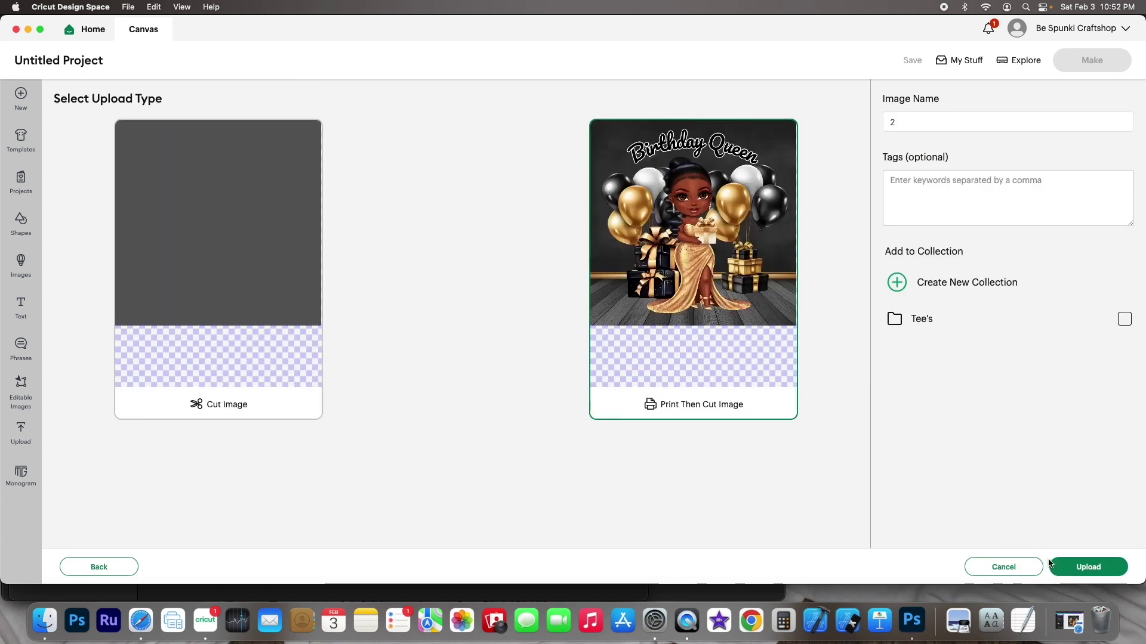
left_click(1050, 564)
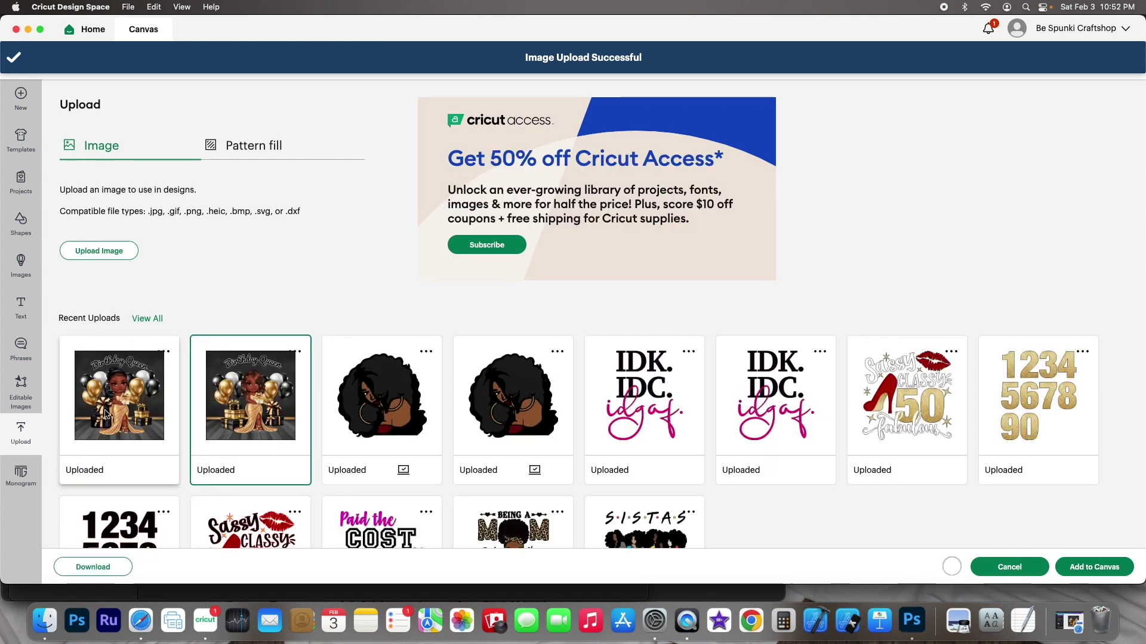
Add both uploaded Birthday Queen images to the canvas and place them side by side
left_click(105, 413)
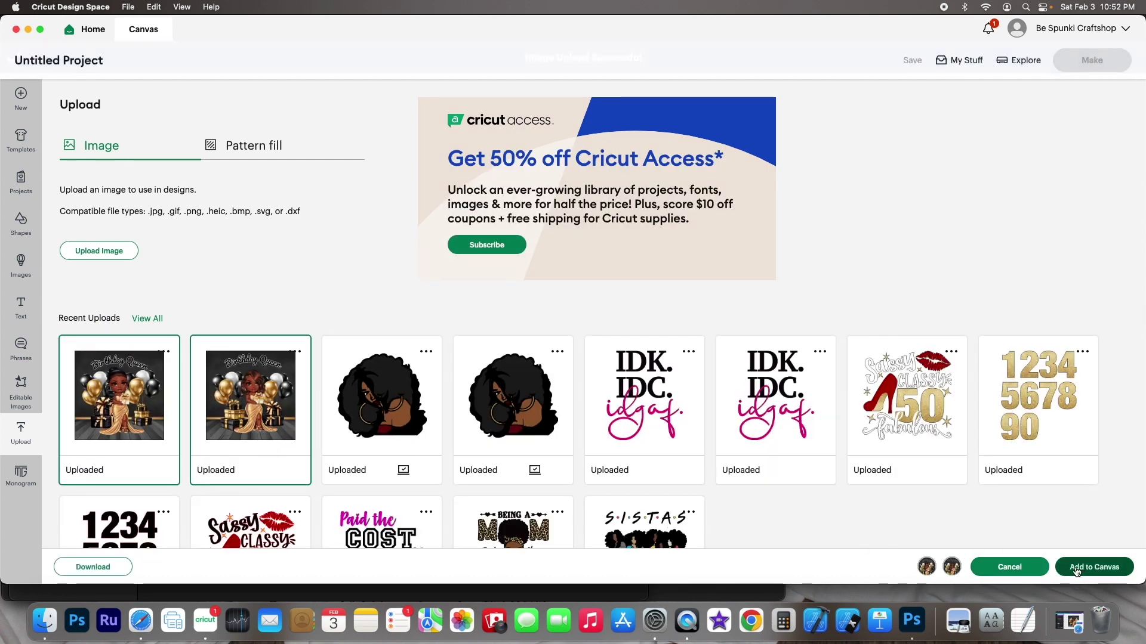
left_click(1077, 571)
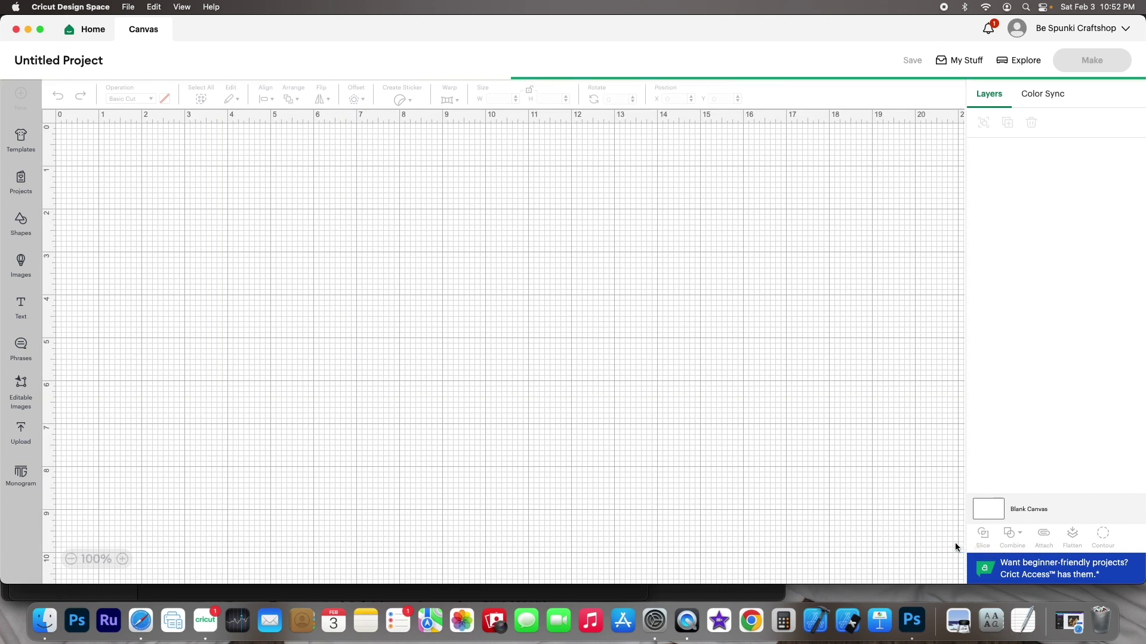
left_click_drag(207, 406, 722, 411)
left_click(543, 416)
left_click_drag(340, 355, 333, 392)
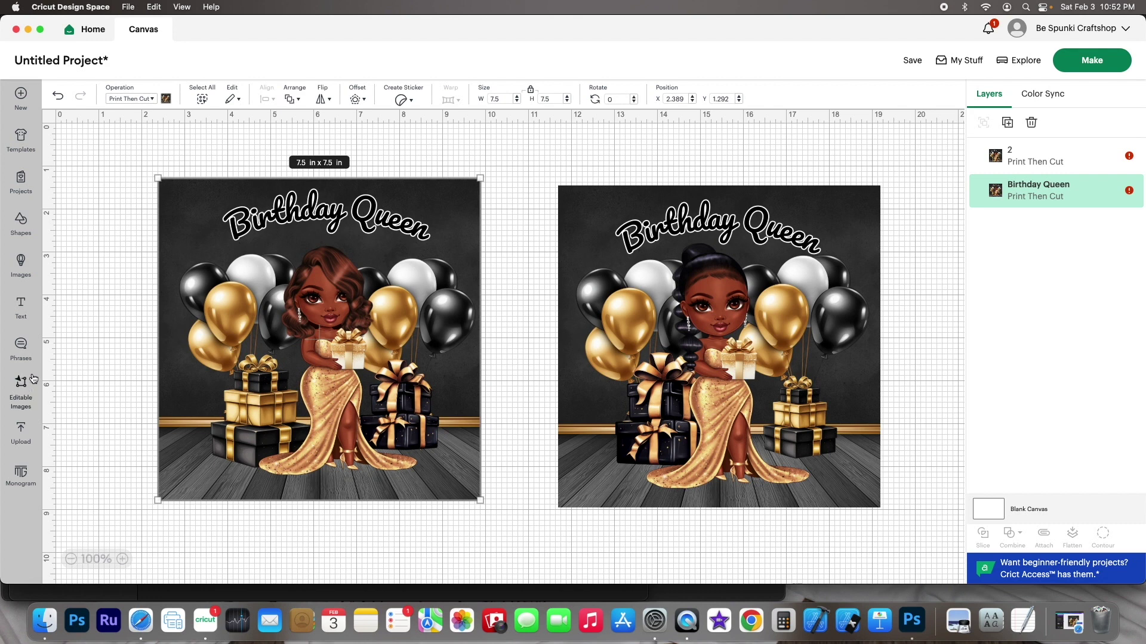
Add a circle shape and enlarge it to about 7.51 in over the image of the woman with loose hair
left_click(20, 228)
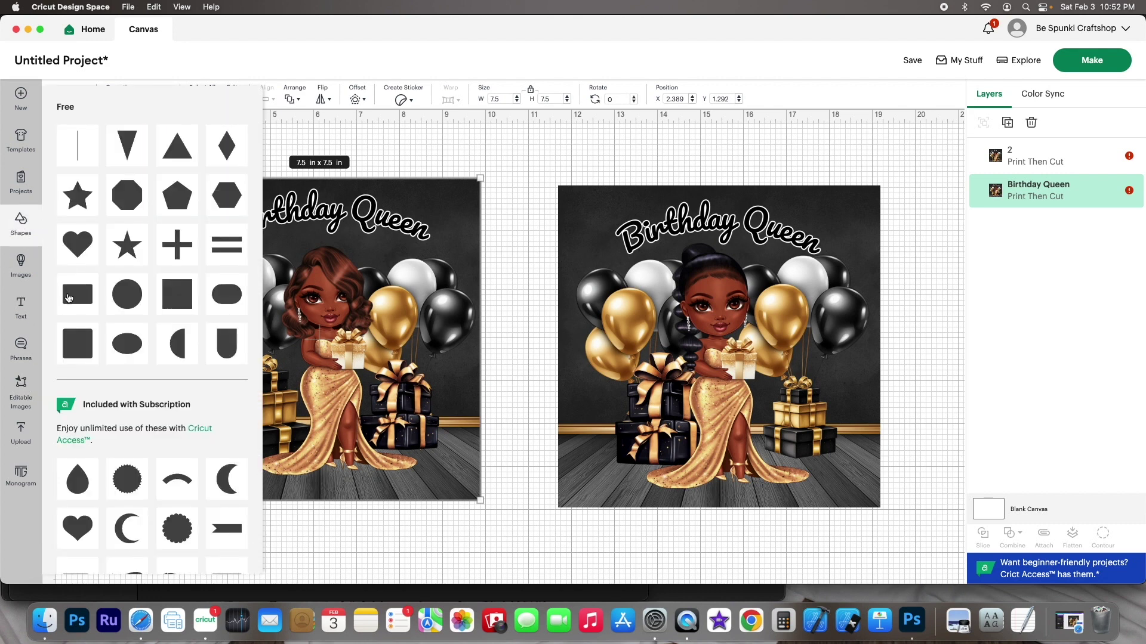
left_click(127, 294)
left_click_drag(164, 257, 482, 451)
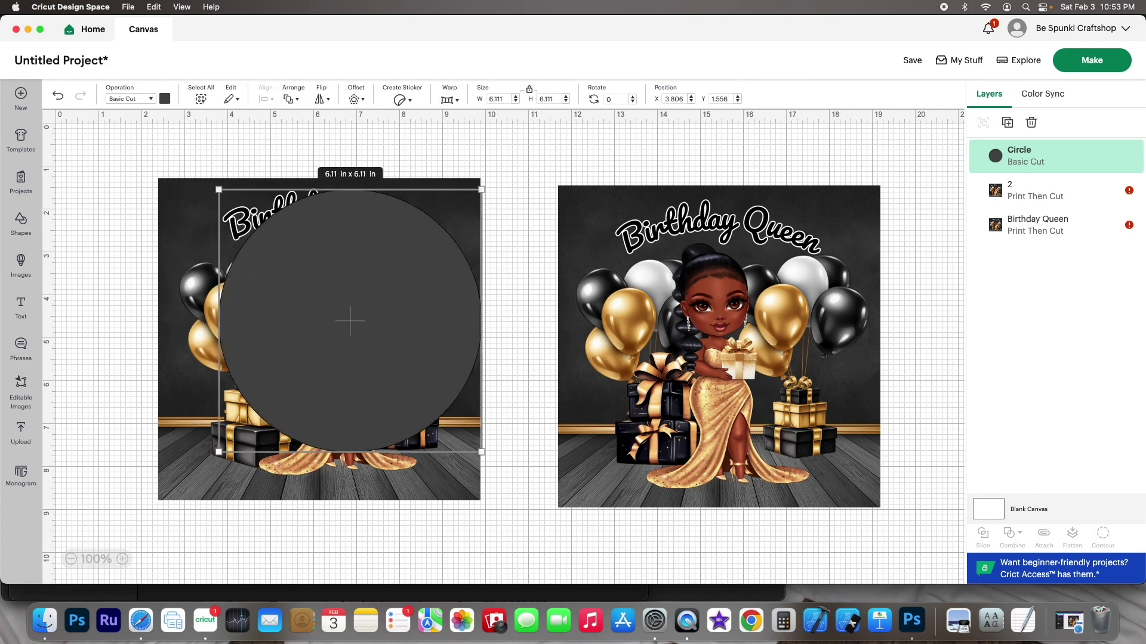
left_click_drag(219, 452, 159, 478)
left_click_drag(288, 420, 289, 406)
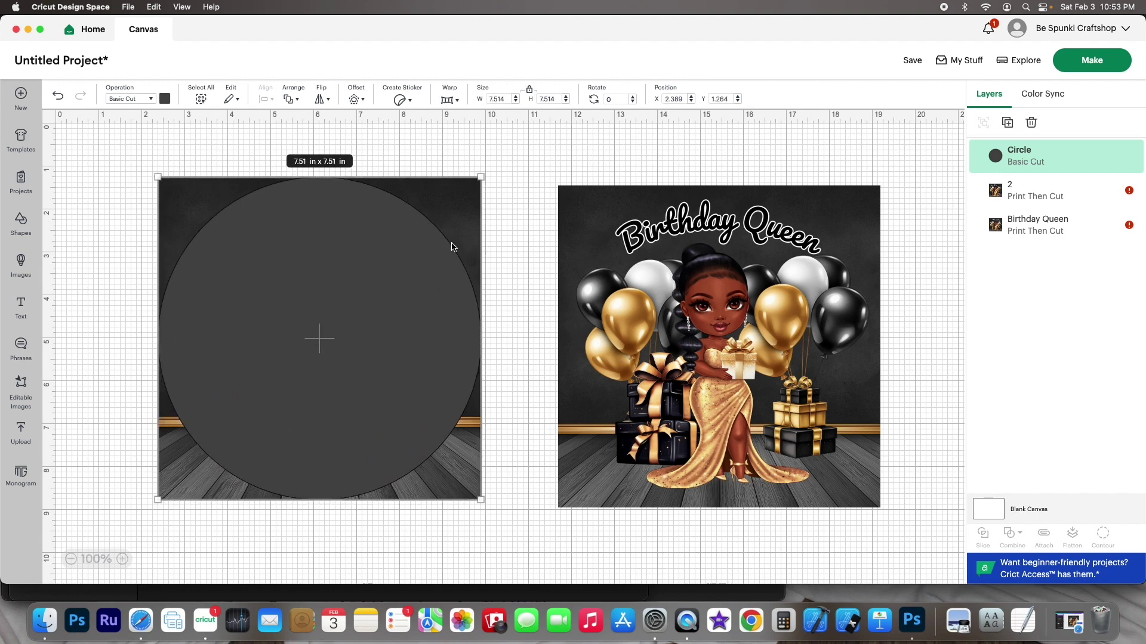
Shrink the circle to about 7.43 in and align it inside the edges of the square image beneath it
mouse_move(473, 172)
left_mouse_down()
mouse_move(476, 187)
mouse_move(481, 178)
left_mouse_up()
left_click_drag(321, 264, 325, 264)
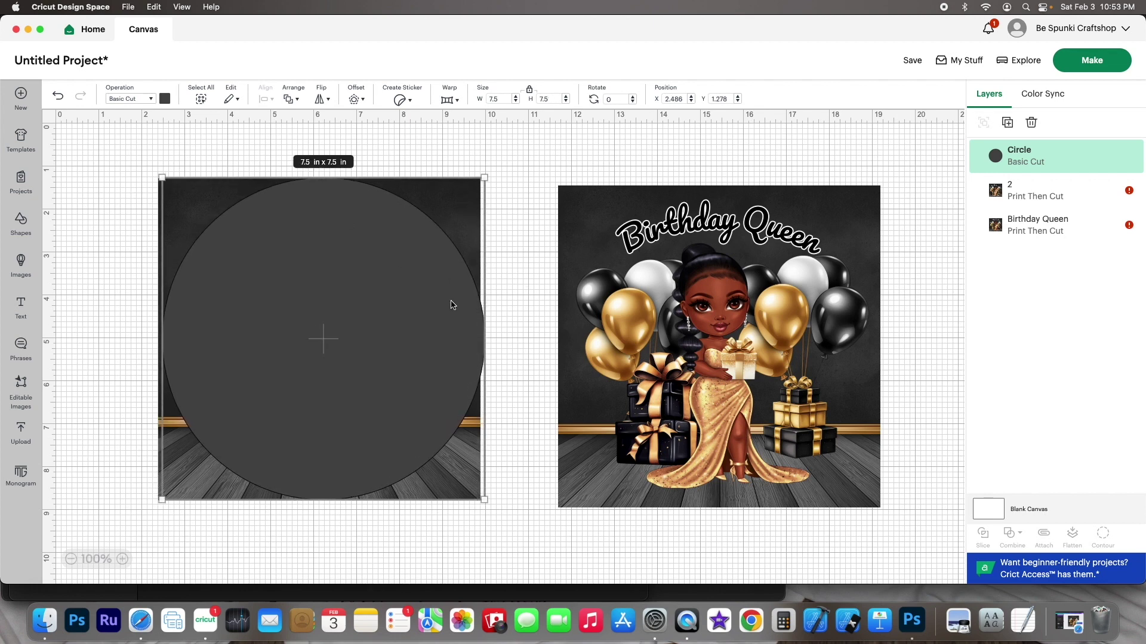
left_click_drag(452, 305, 442, 302)
left_click_drag(482, 176, 481, 179)
left_click(529, 221)
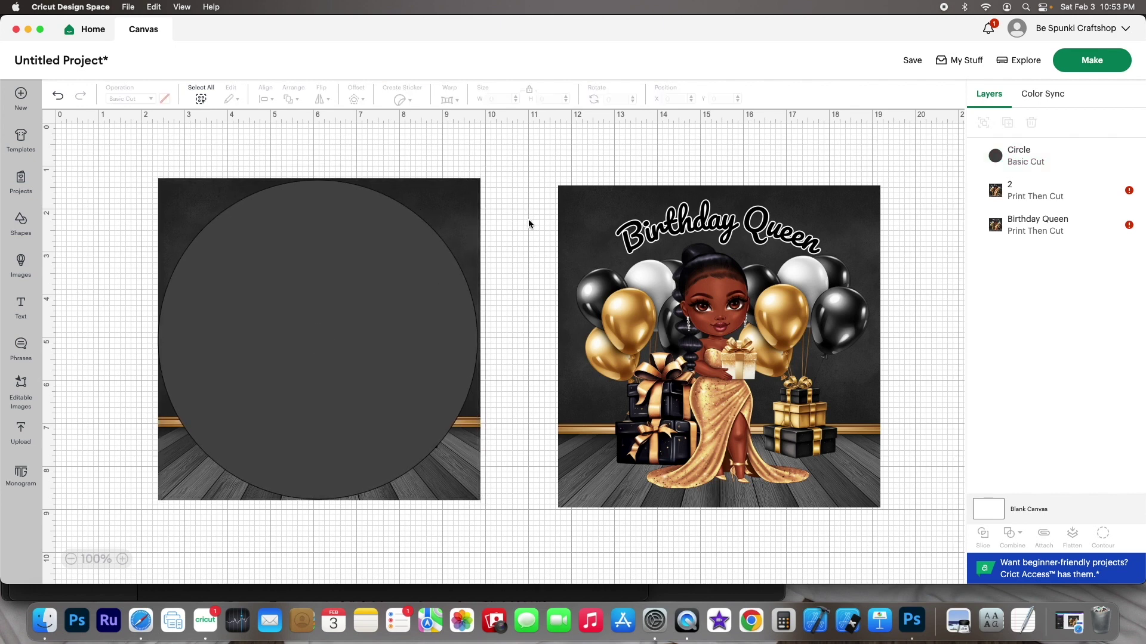
Slice the image of the woman with loose hair with the circle and move the cut circle shape off it
left_click(352, 251)
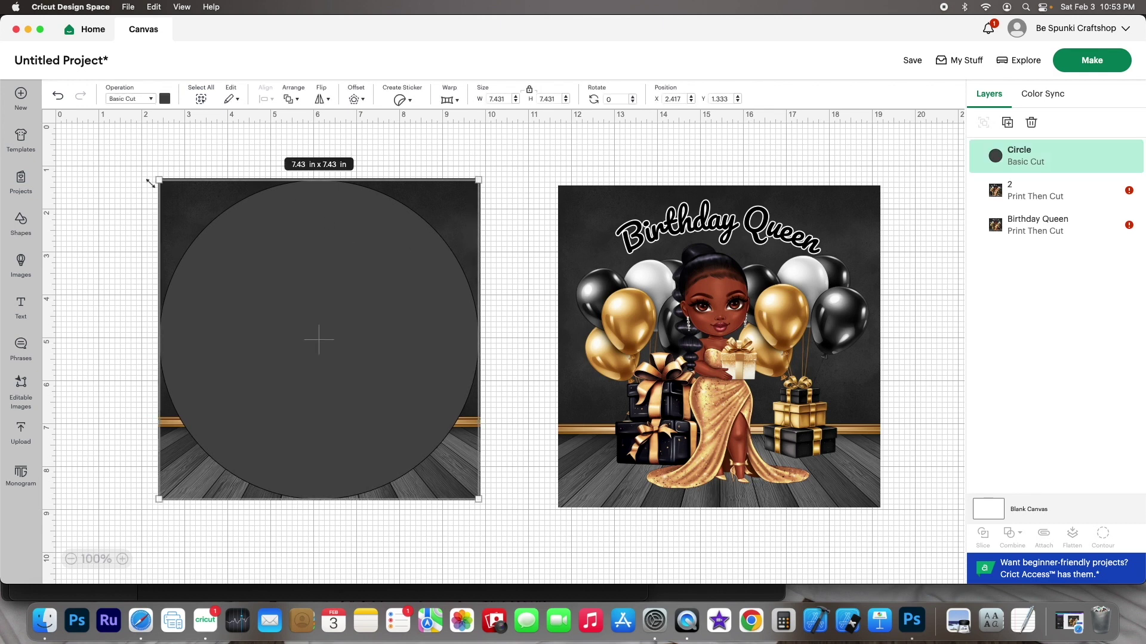
left_click(124, 188)
left_click_drag(124, 188, 728, 399)
left_click(984, 540)
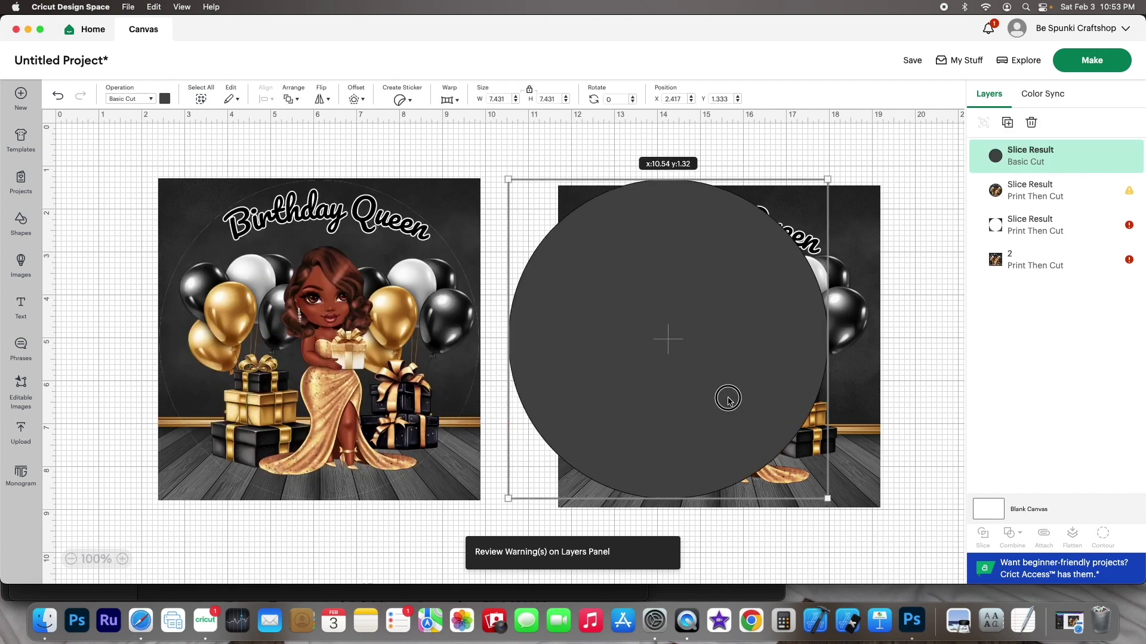
Pull the round image out of its square surround and delete the leftover surround
left_click_drag(385, 399, 700, 399)
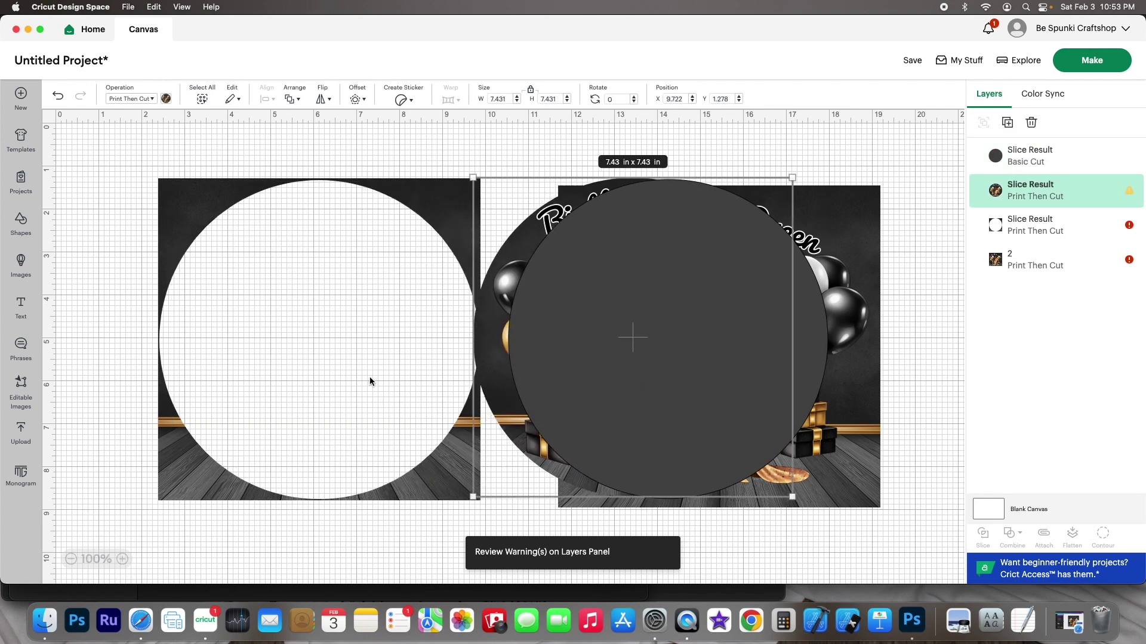
left_click(341, 394)
key("Delete")
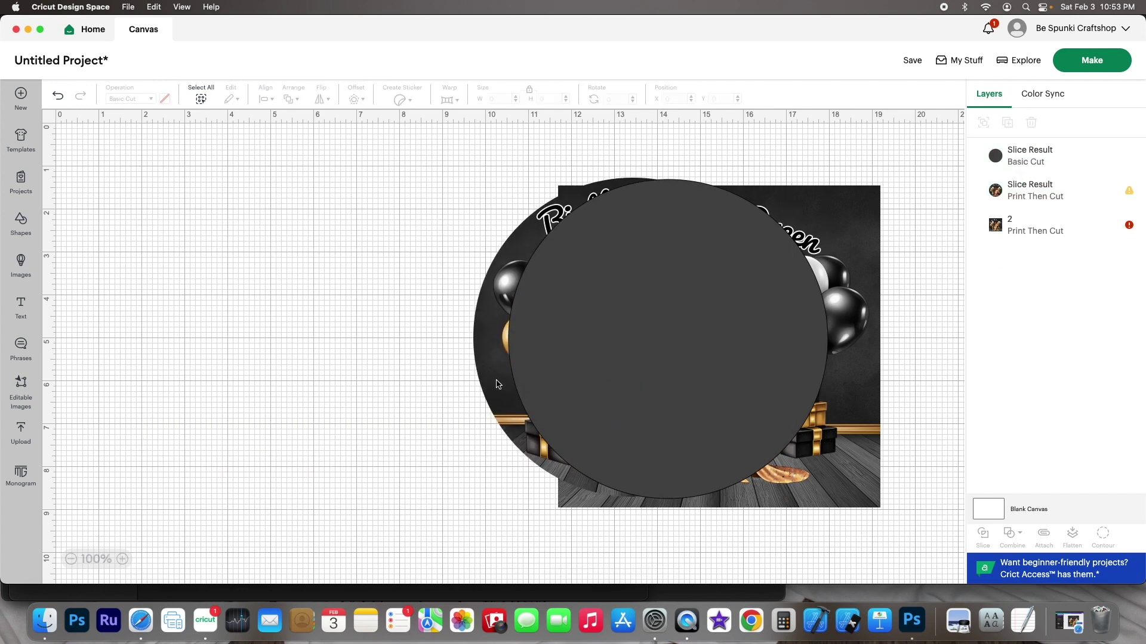
Move the round image back to the empty canvas area and centre the leftover circle over the remaining square image
left_click_drag(499, 384, 157, 416)
left_click_drag(555, 362, 609, 370)
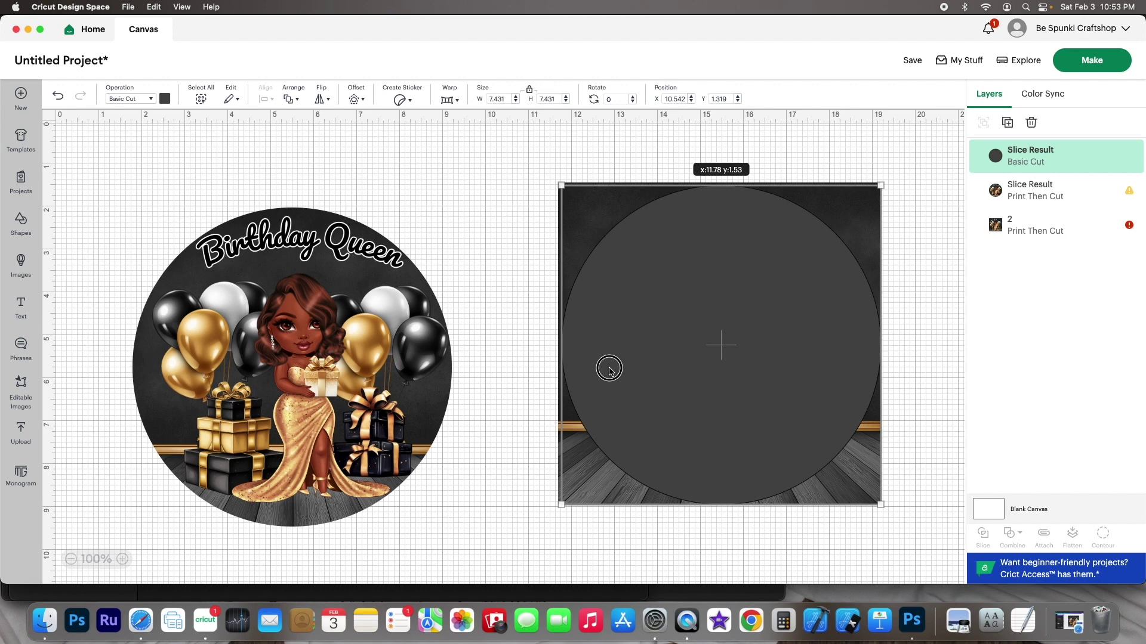
left_click(709, 557)
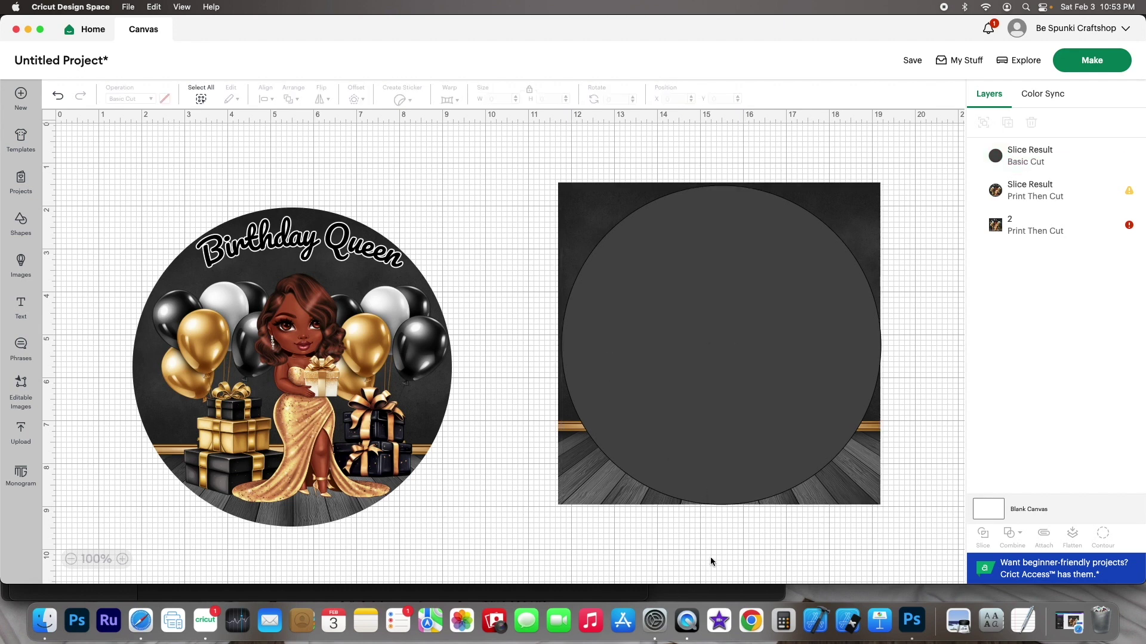
Align the circle over the remaining square image and slice that image with it
left_click(749, 477)
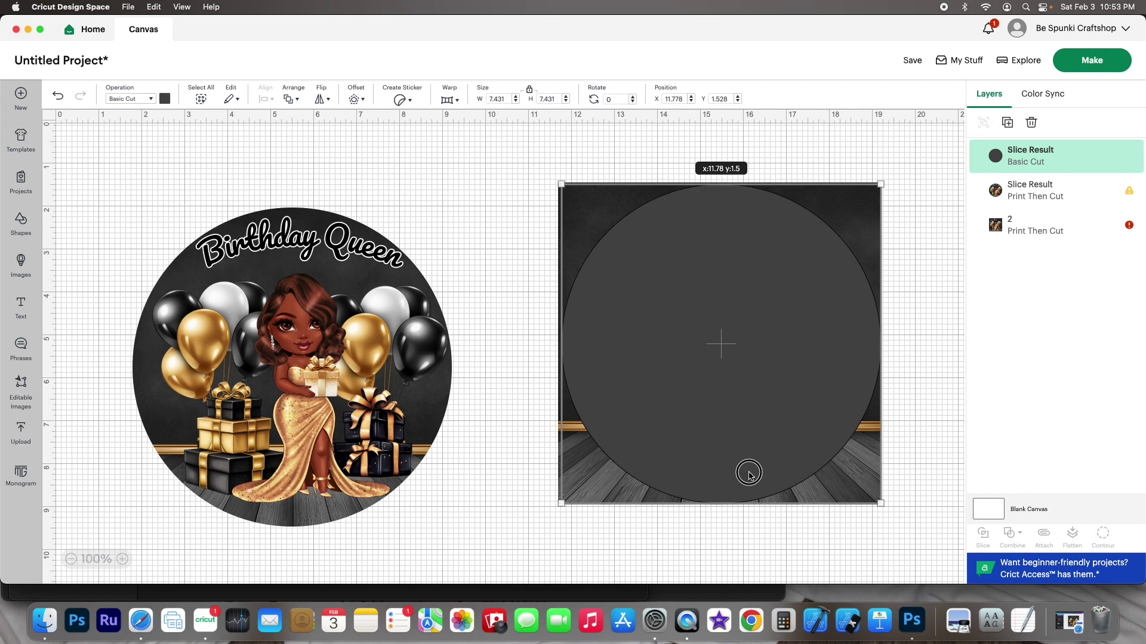
left_click(762, 560)
left_click_drag(764, 558, 617, 425)
left_click(981, 535)
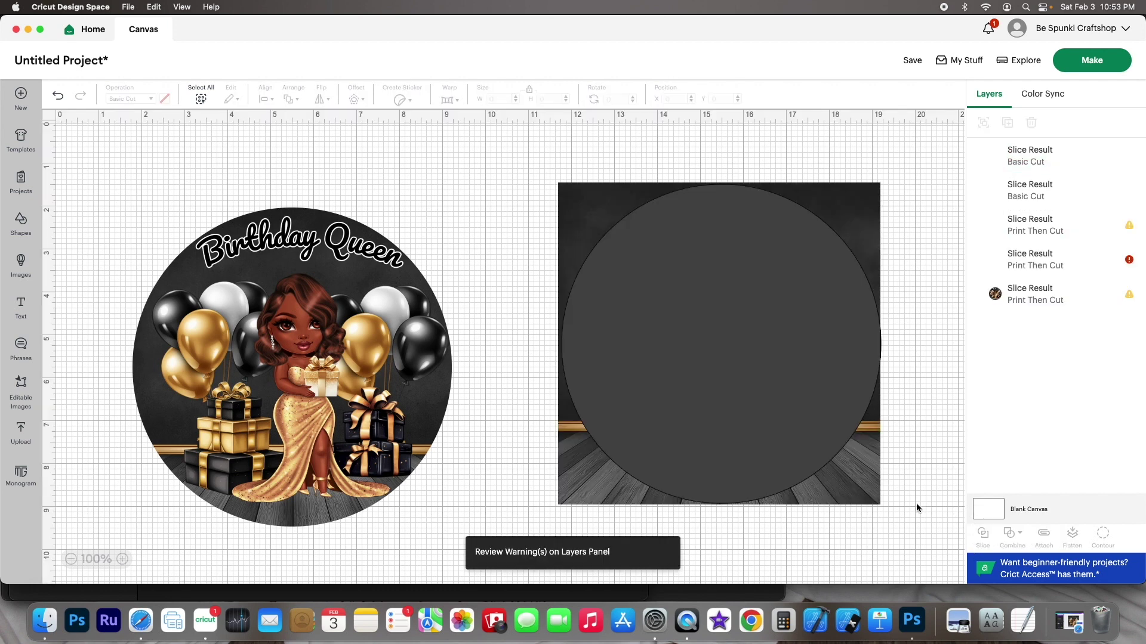
Delete the cut circle shape, pull the round image out of its square surround and delete the surround
left_click_drag(716, 417, 429, 413)
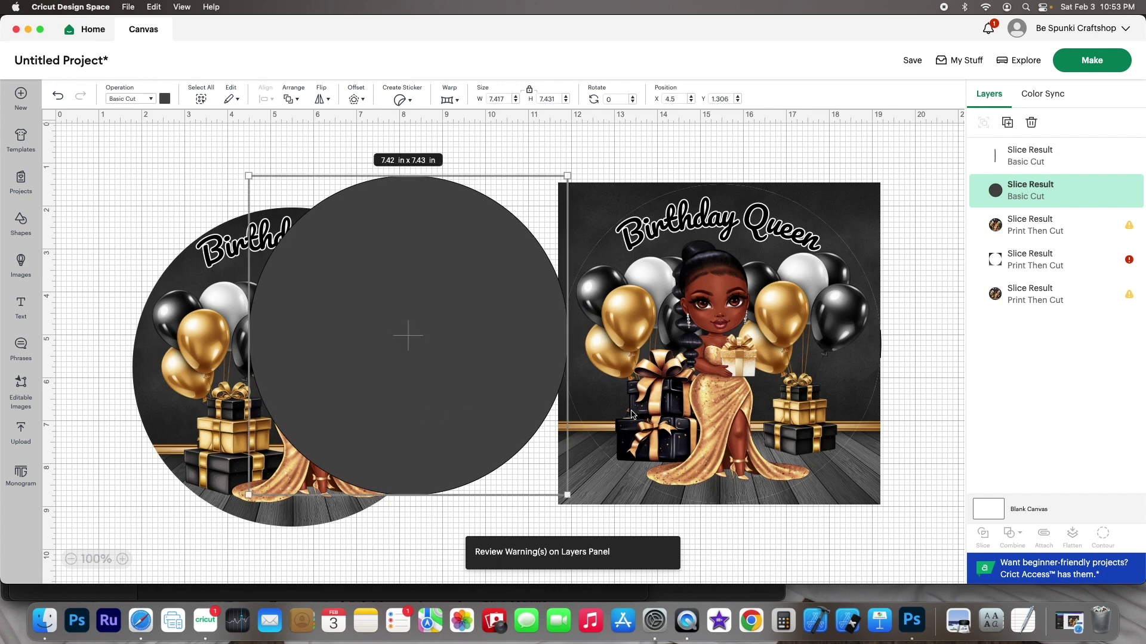
key("Delete")
left_click_drag(633, 414, 293, 437)
left_click(738, 401)
key("Delete")
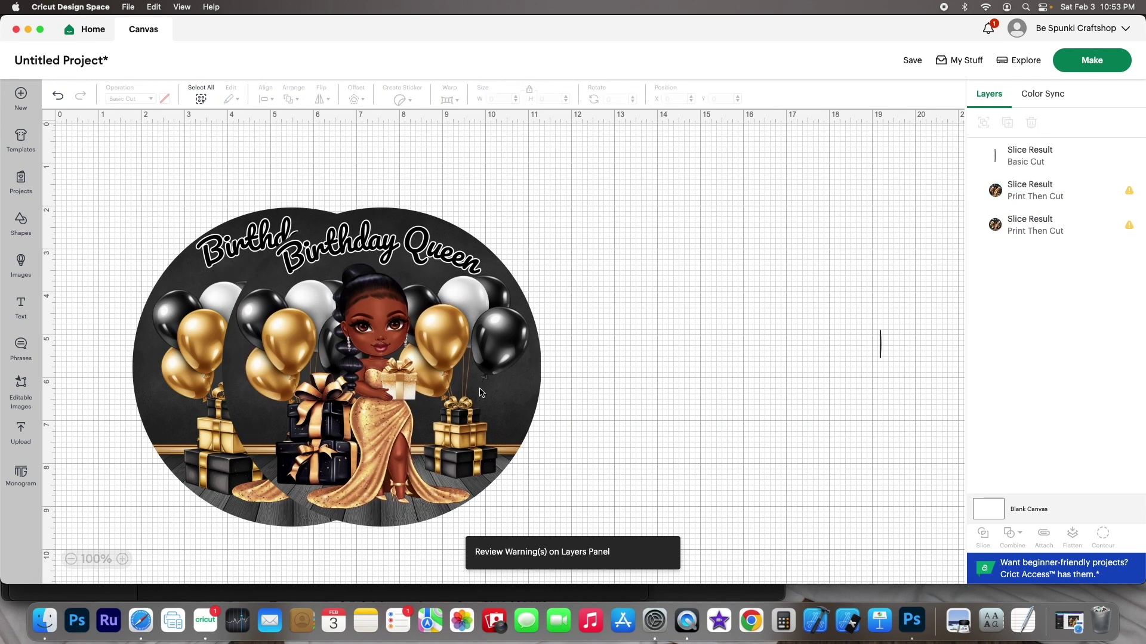
Move the round image of the woman with pinned-up hair beside the other one and resize it to 2.5 x 2.5 in
left_click_drag(481, 392, 761, 393)
left_click_drag(716, 432, 715, 421)
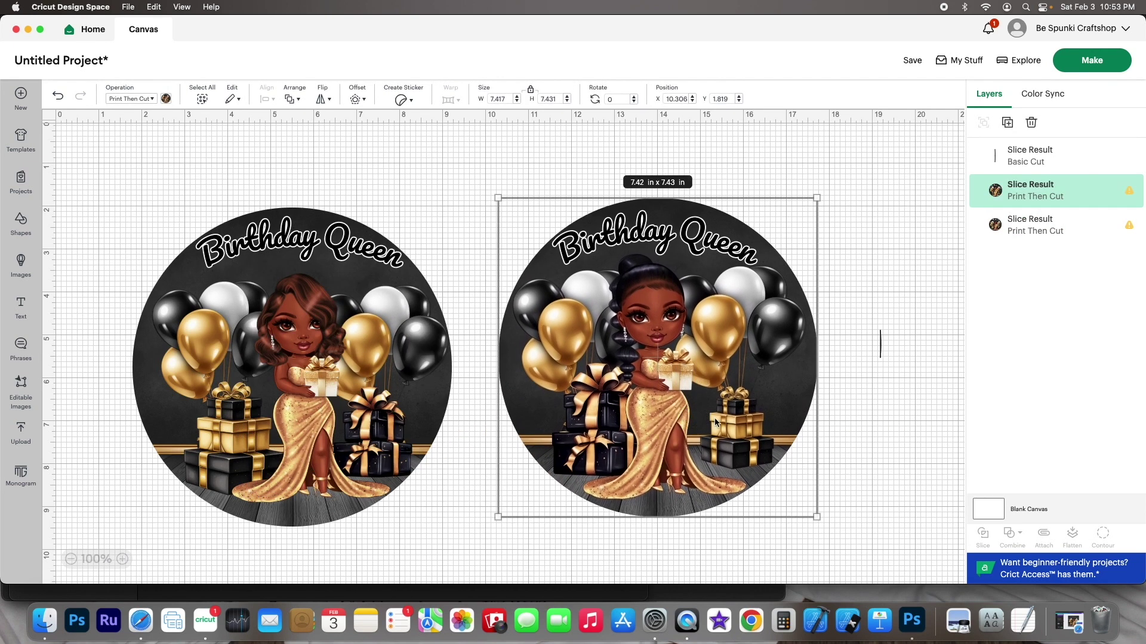
left_click(531, 90)
left_click(545, 98)
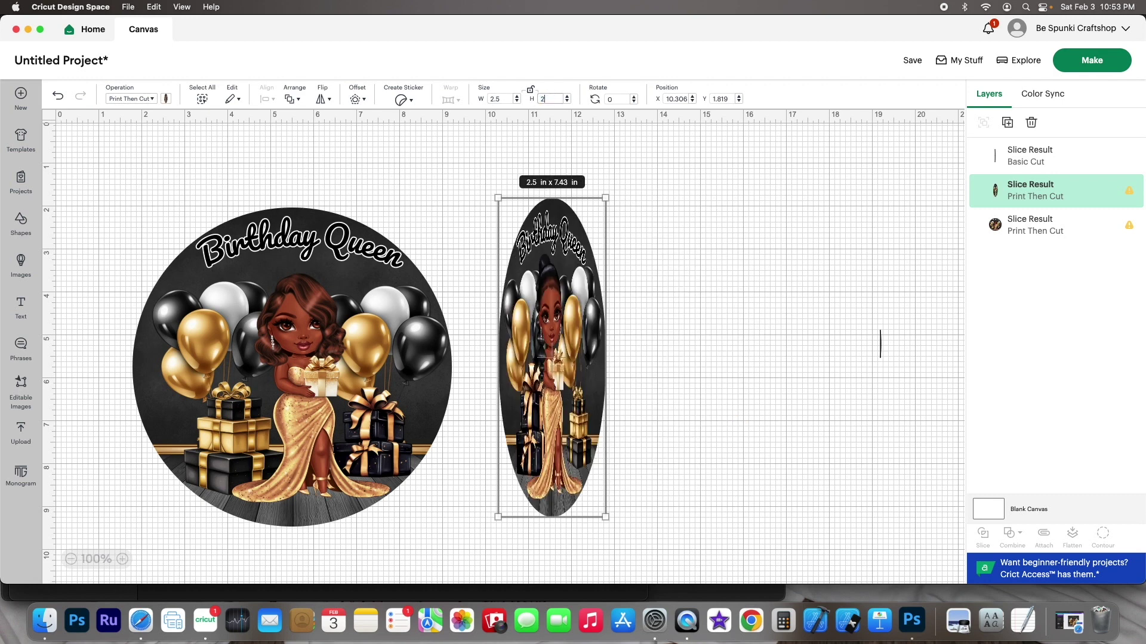
left_click(530, 90)
Delete the thin leftover slice sliver from the canvas
left_click(389, 279)
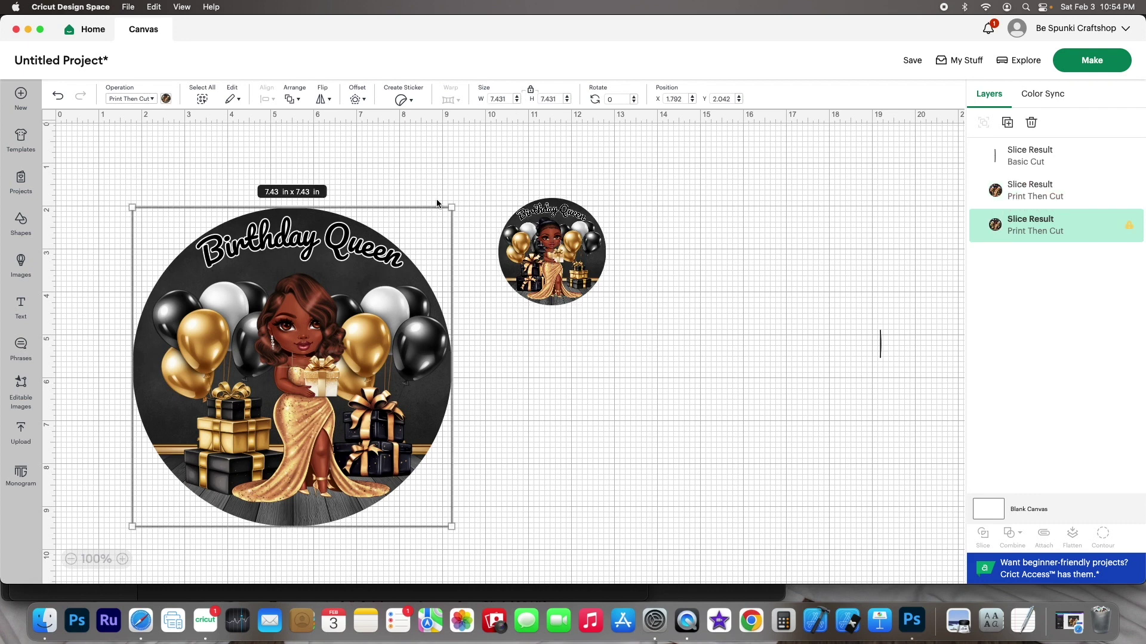
left_click_drag(867, 281, 919, 463)
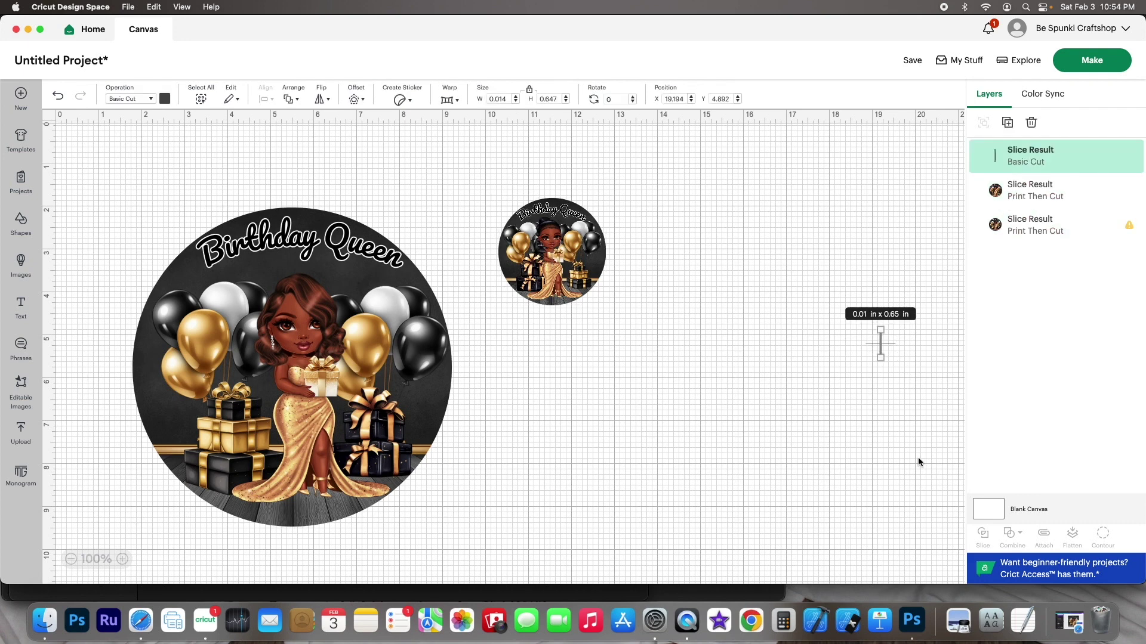
key("Delete")
Resize the round image of the woman with loose hair to 2.5 x 2.5 in with the proportions unlocked, then relock them
left_click(383, 389)
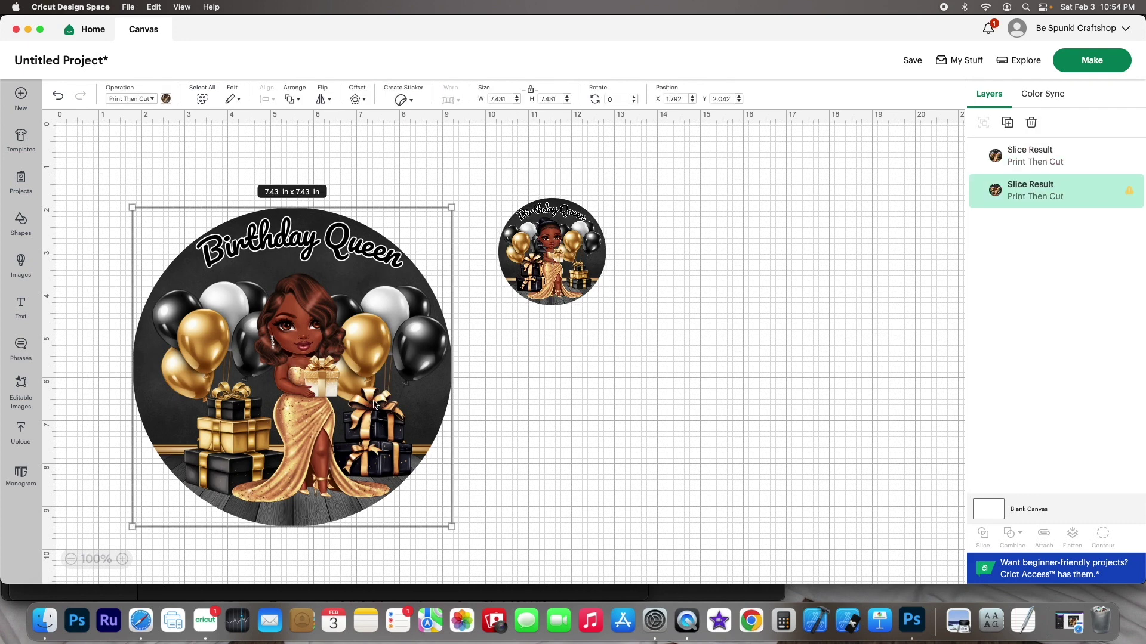
left_click(531, 91)
left_click(560, 100)
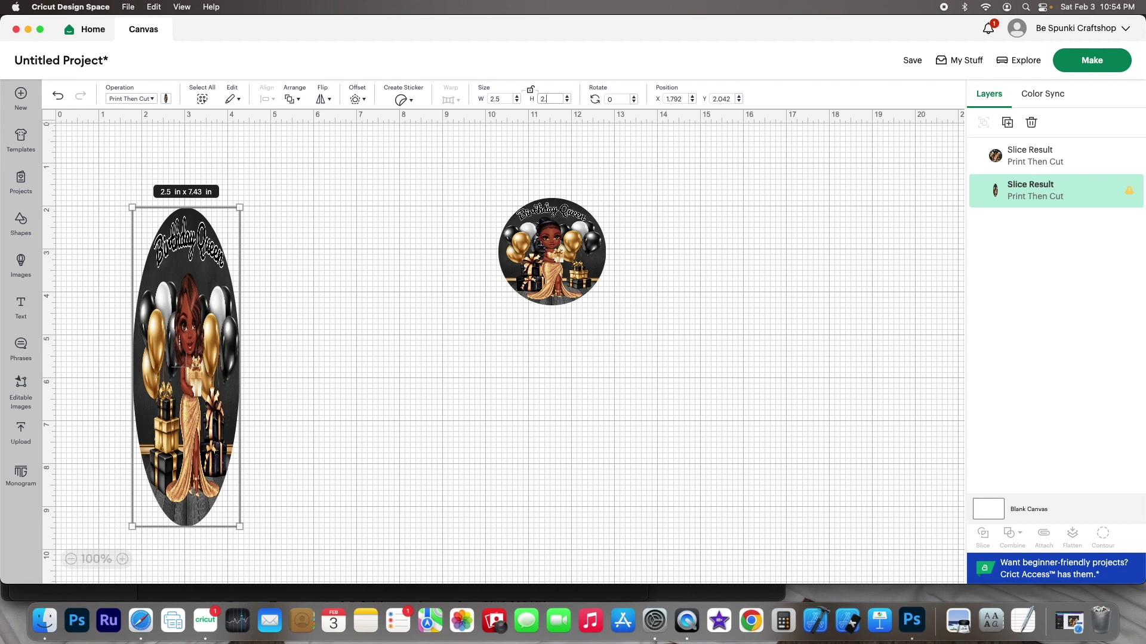
left_click(530, 90)
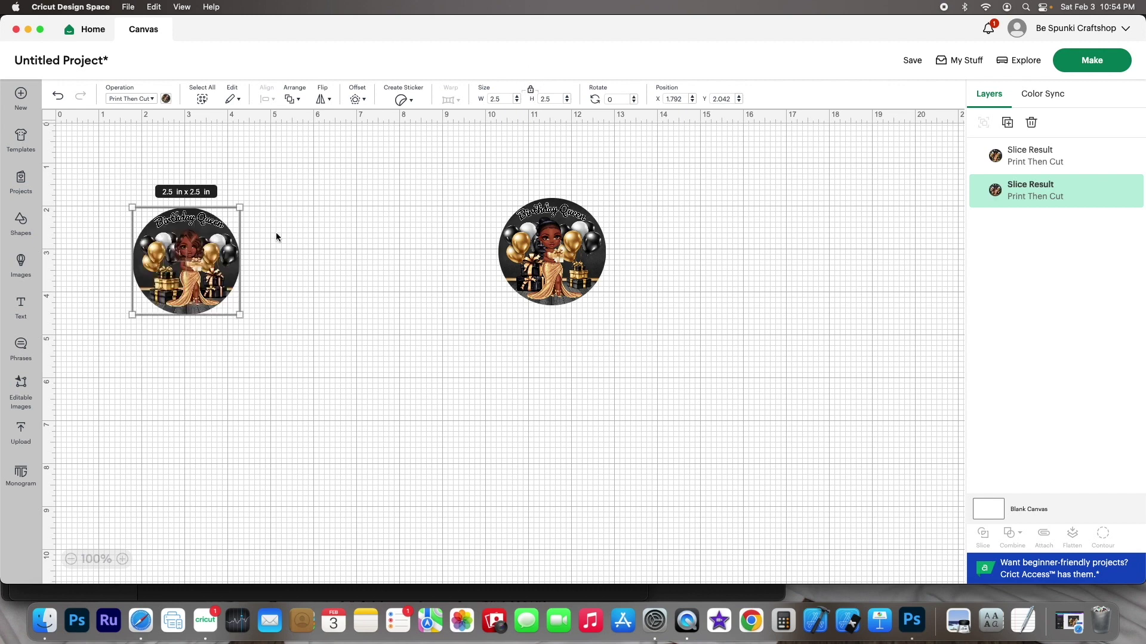
Move the loose-hair round image closer to the other one and duplicate both together twice to get three of each
left_click_drag(177, 290, 296, 298)
left_click_drag(850, 181, 396, 290)
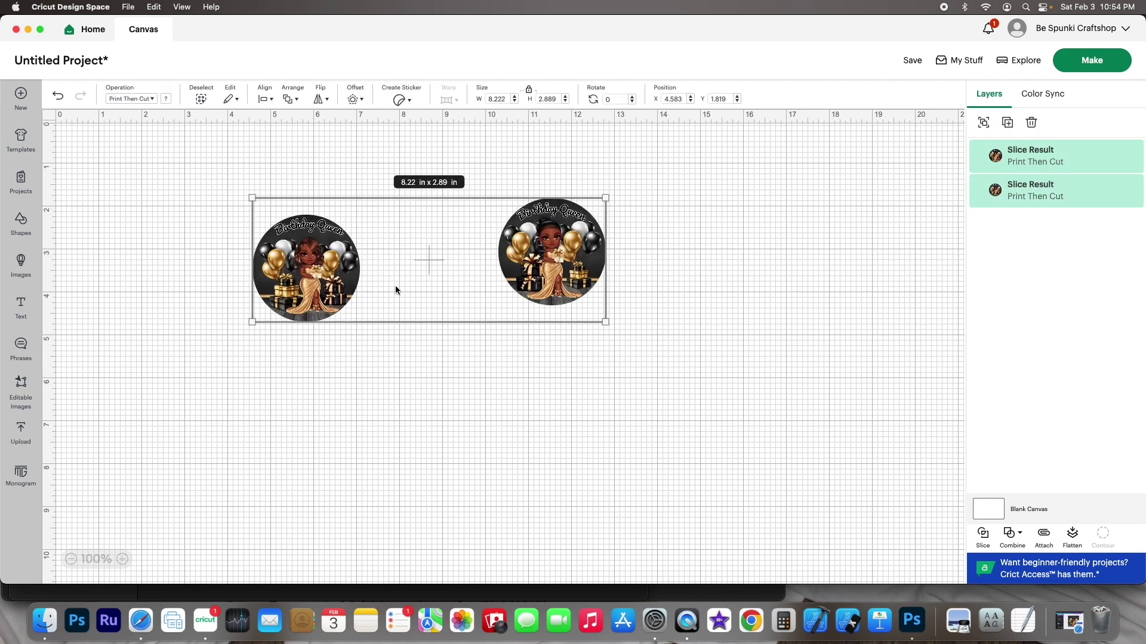
left_click(1006, 122)
left_click(1006, 123)
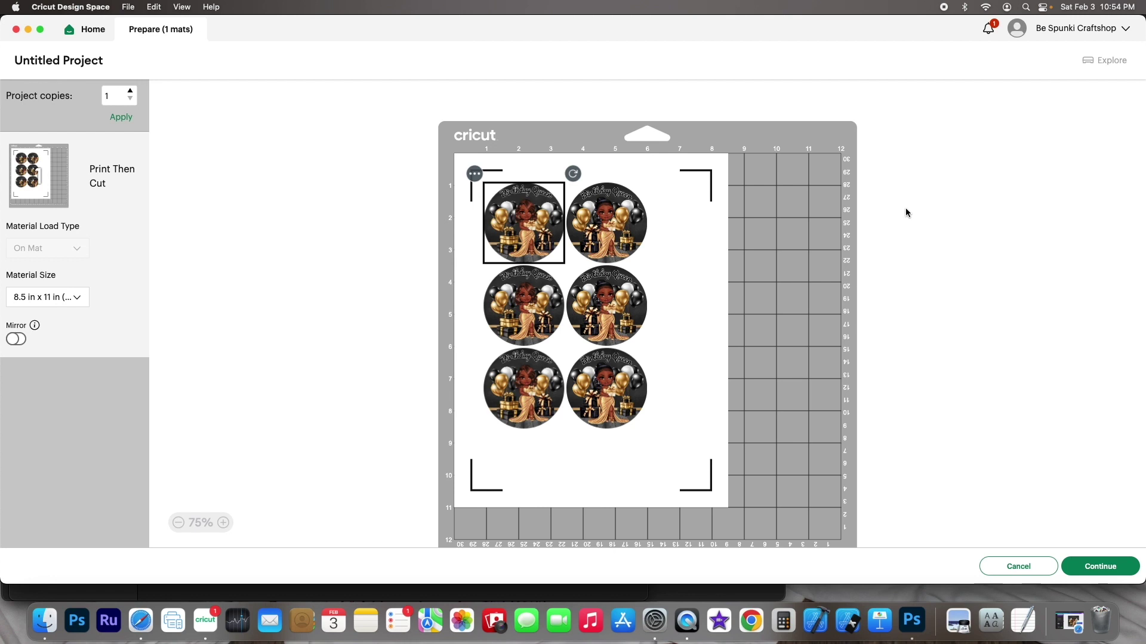
Continue from the mat preview to printing, turn off Add Bleed and print one copy of the Print Then Cut sheet
left_click(1100, 569)
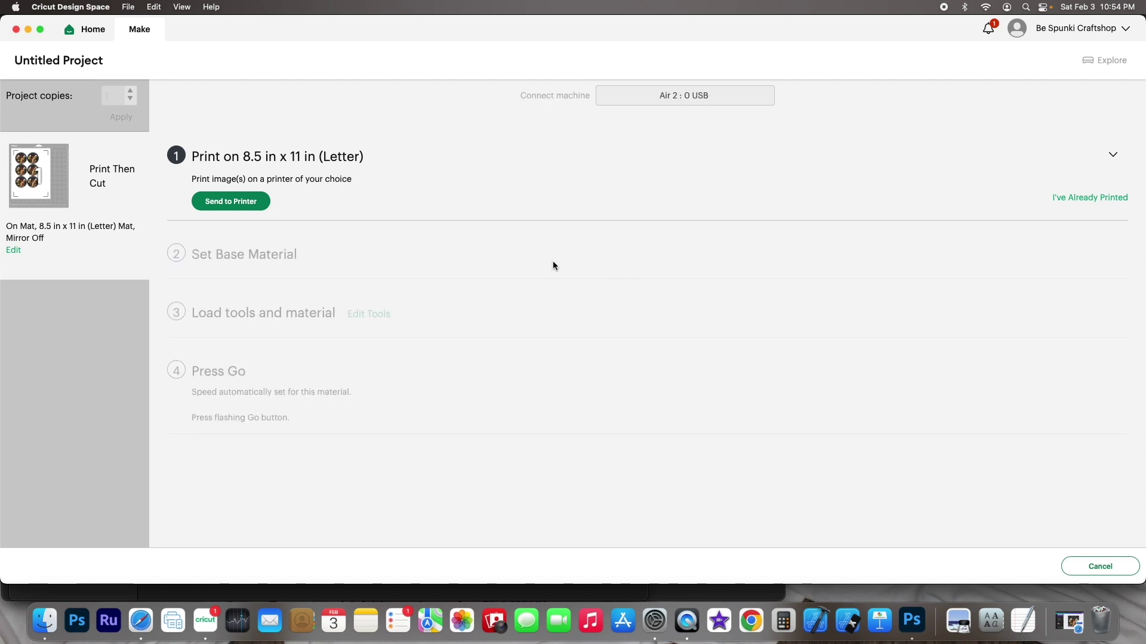
left_click(244, 203)
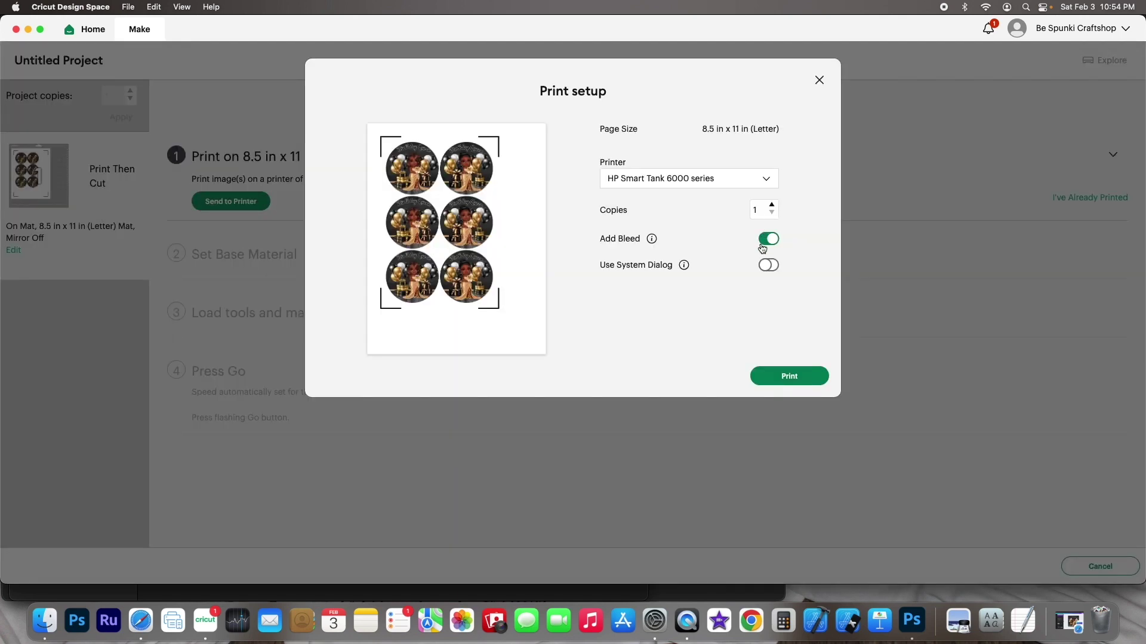
left_click(767, 241)
left_click(779, 374)
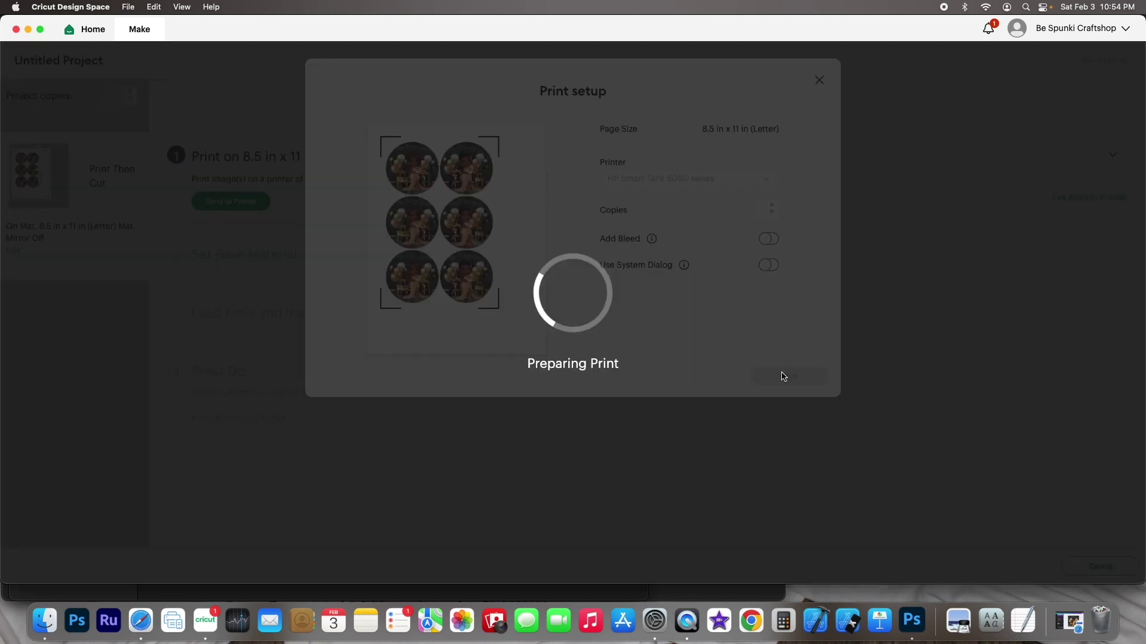